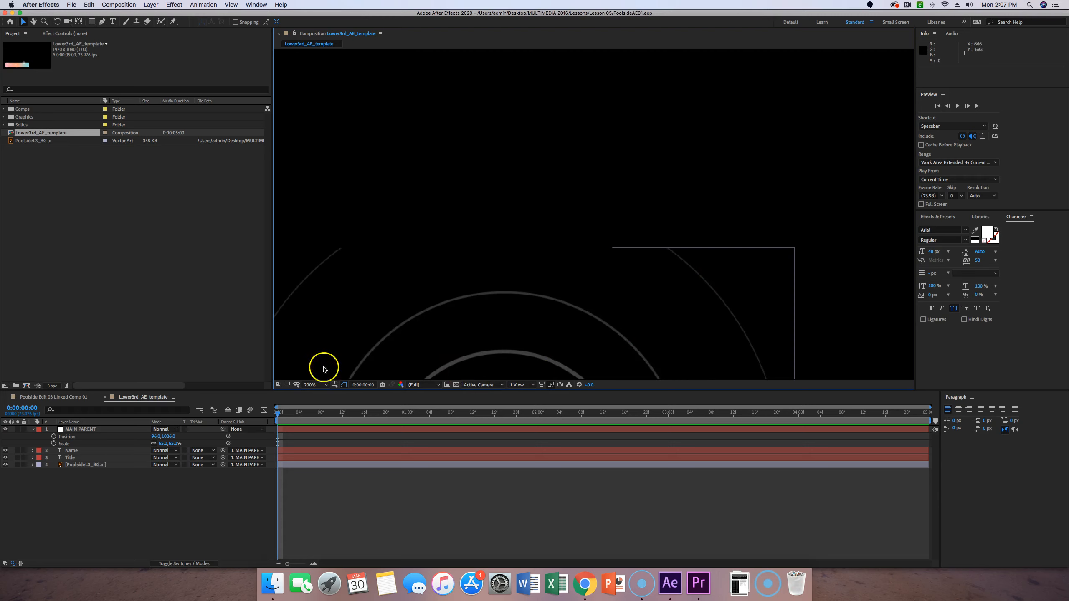
# - Set the composition view magnification to 50%
pyautogui.click(321, 385)
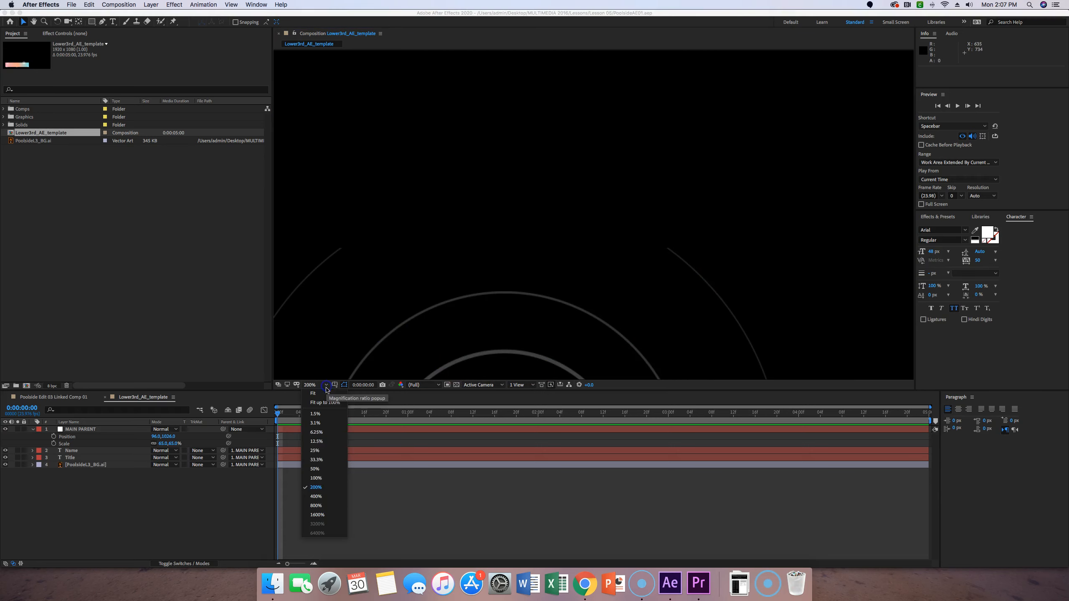
pyautogui.click(319, 468)
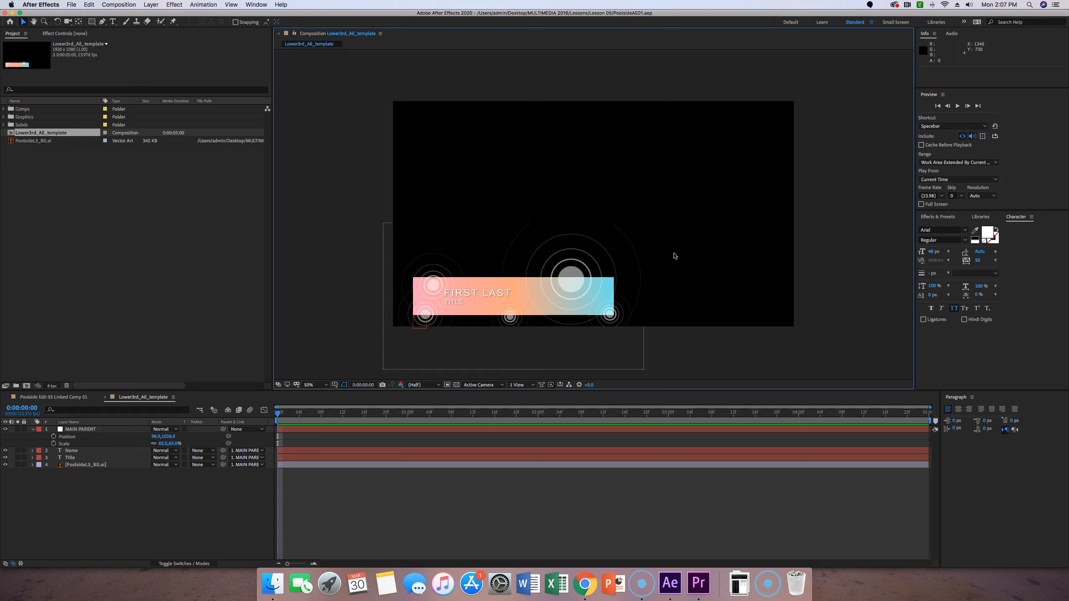
pyautogui.click(173, 202)
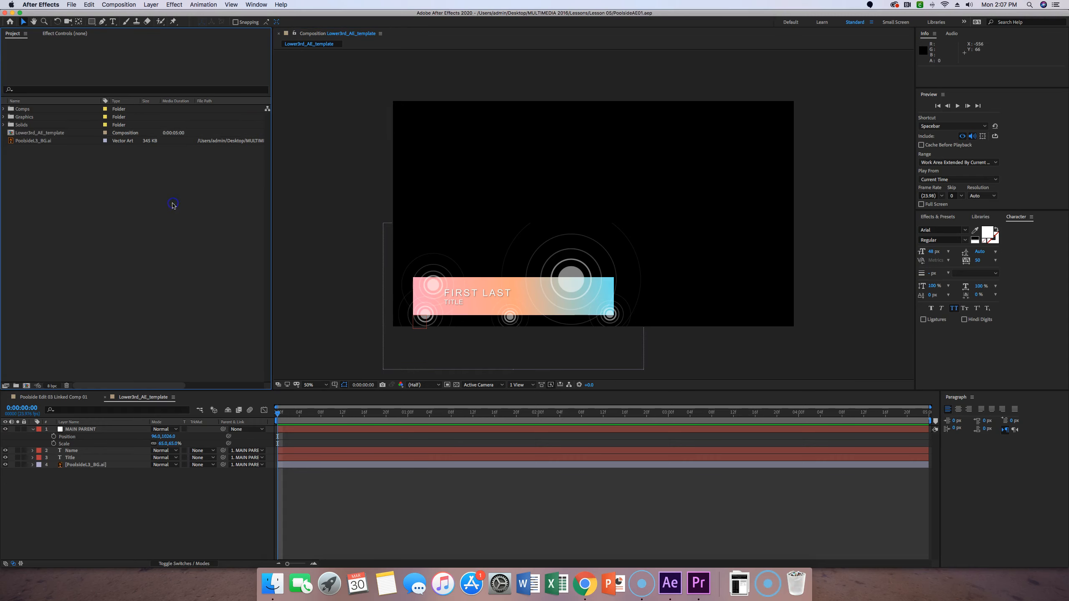
pyautogui.click(114, 507)
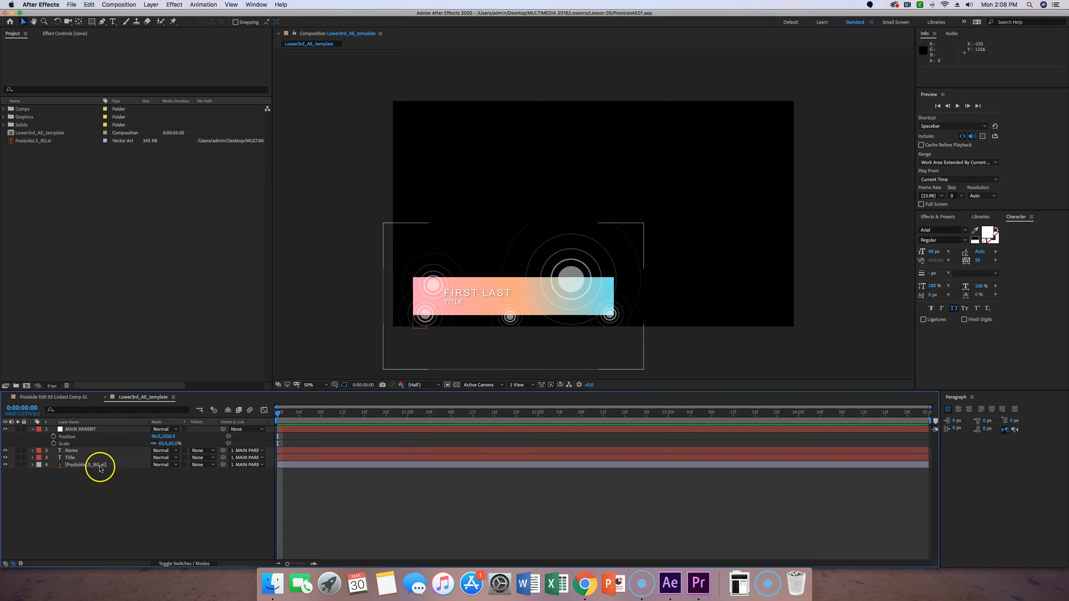
pyautogui.click(84, 192)
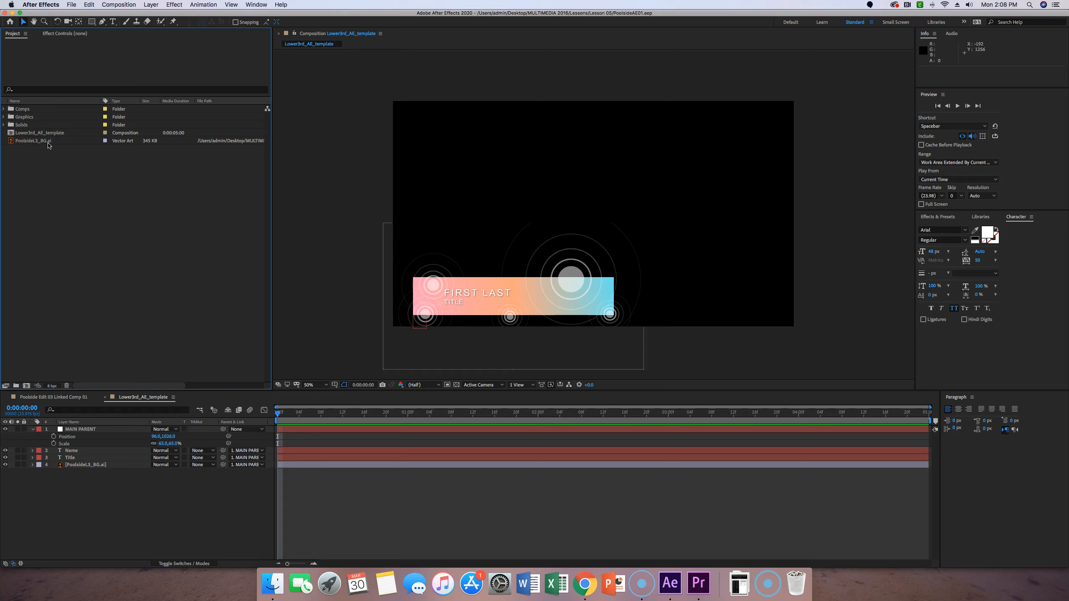
# - Replace the PoolsideL3_BG.ai footage with its layered composition and check the contents of the PoolsideL3_BG Layers folder
pyautogui.click(18, 145)
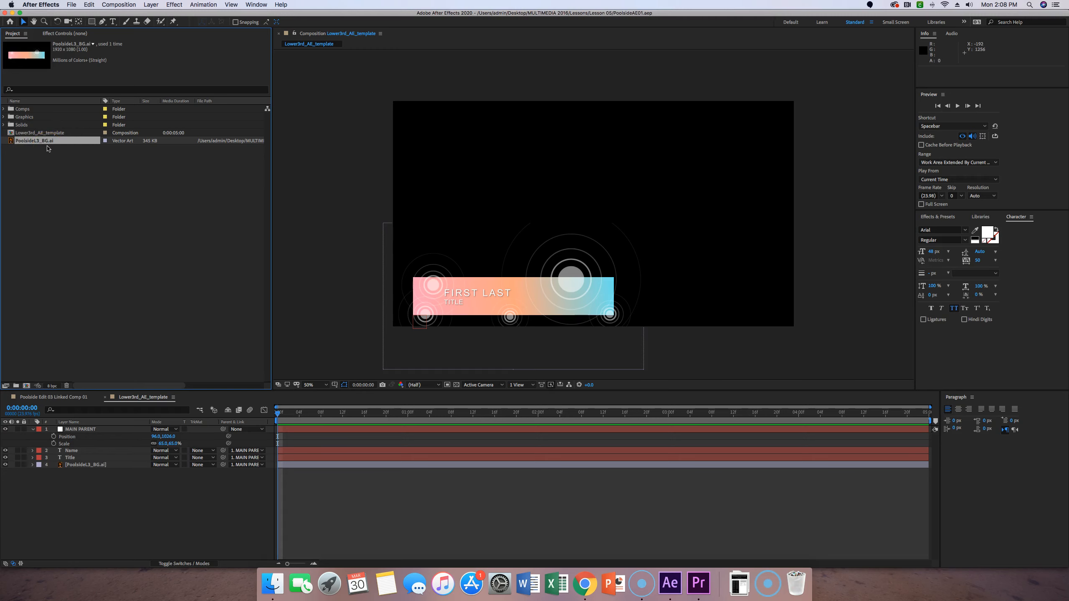
pyautogui.click(72, 5)
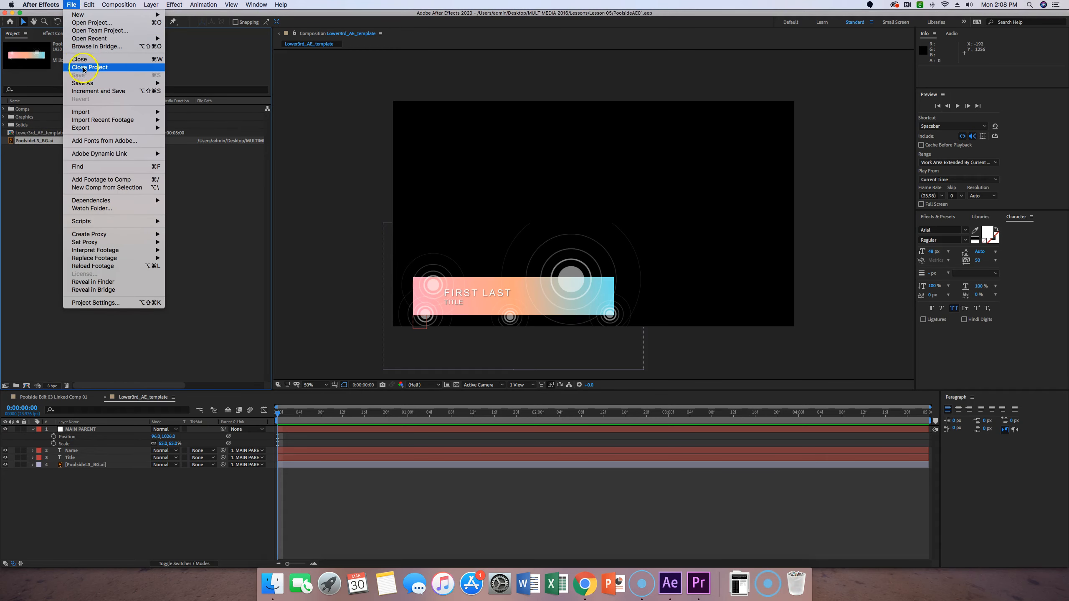
pyautogui.click(99, 257)
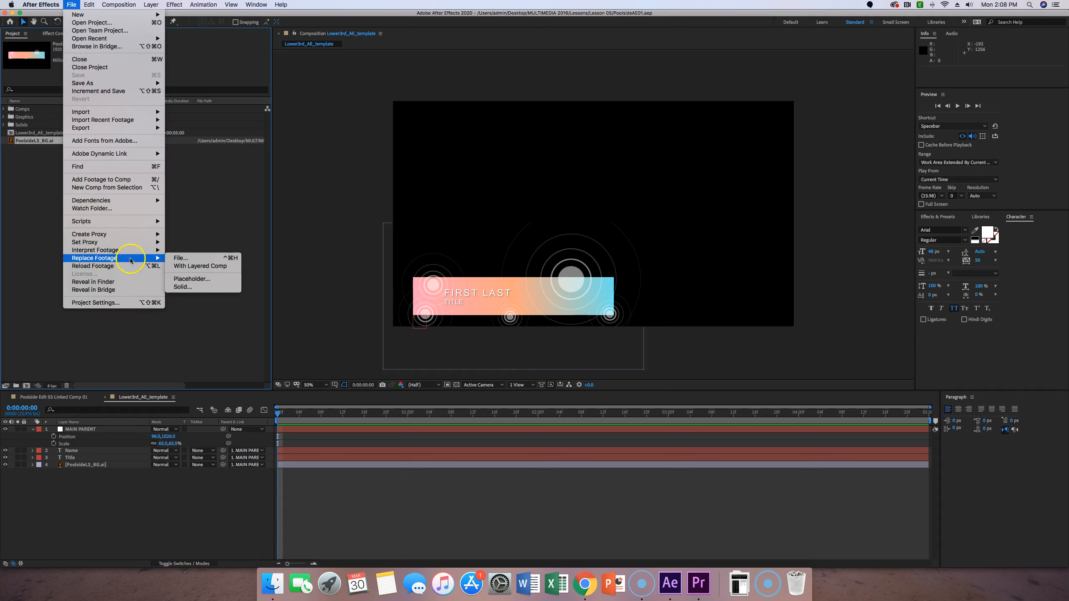
pyautogui.click(182, 266)
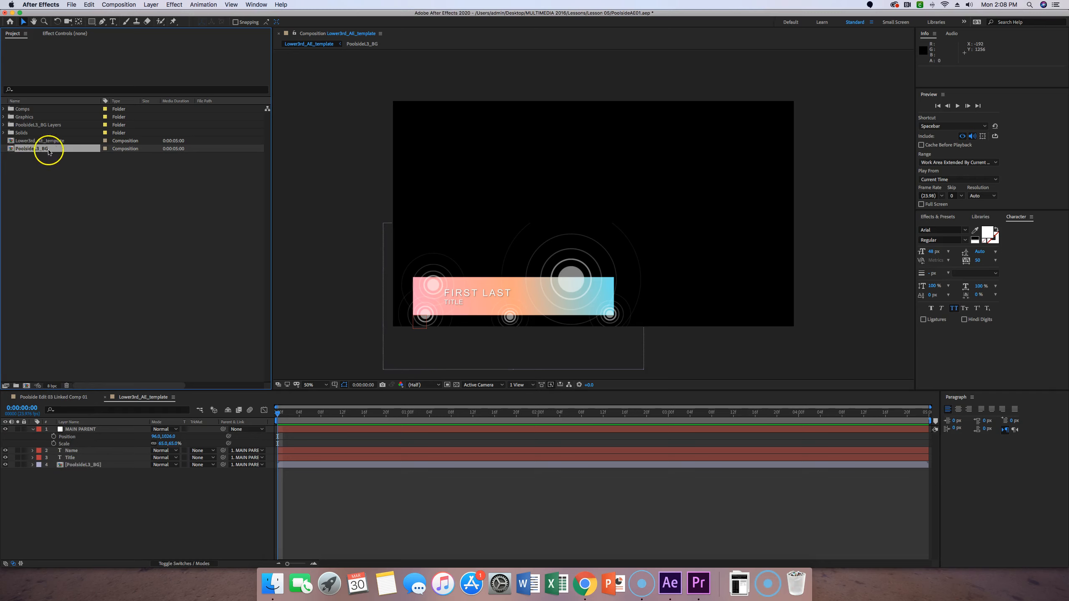
pyautogui.click(4, 124)
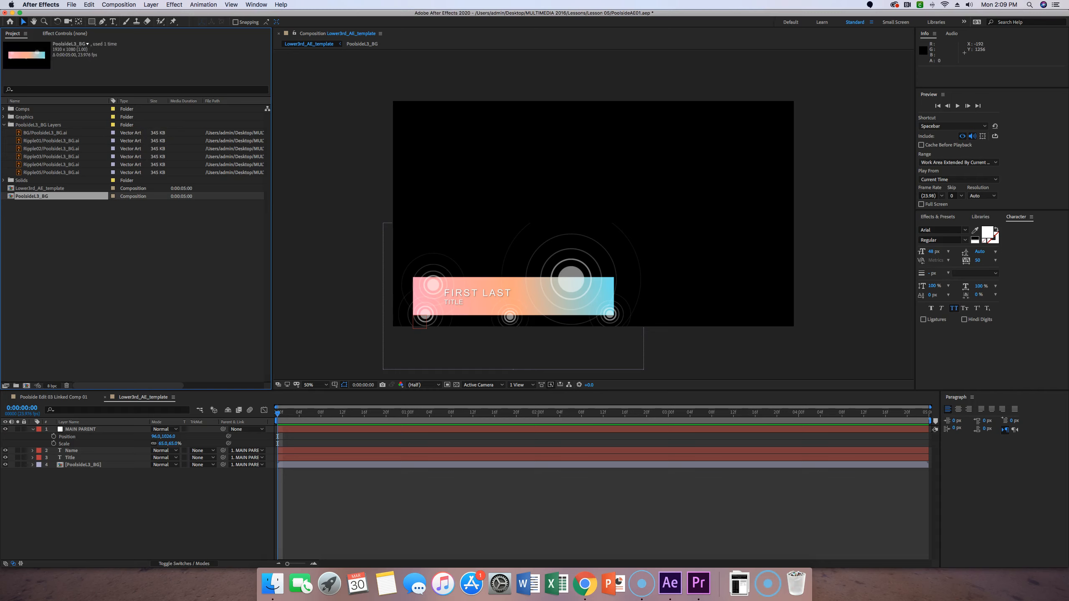
pyautogui.click(4, 126)
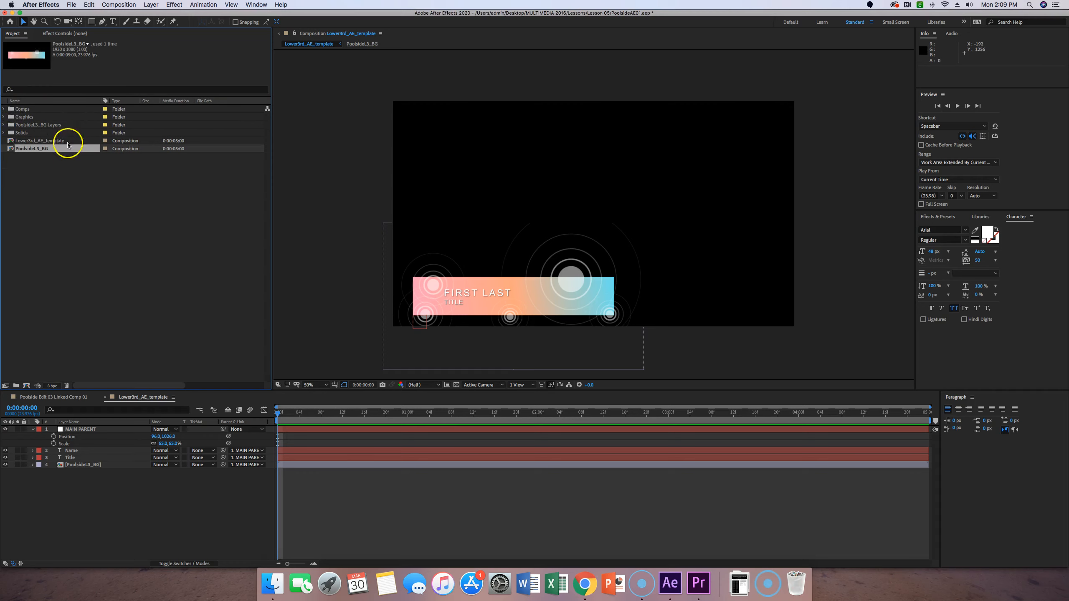
# - Open the nested PoolsideL3_BG composition from its layer in the Lower3rd_AE_template timeline
pyautogui.click(99, 510)
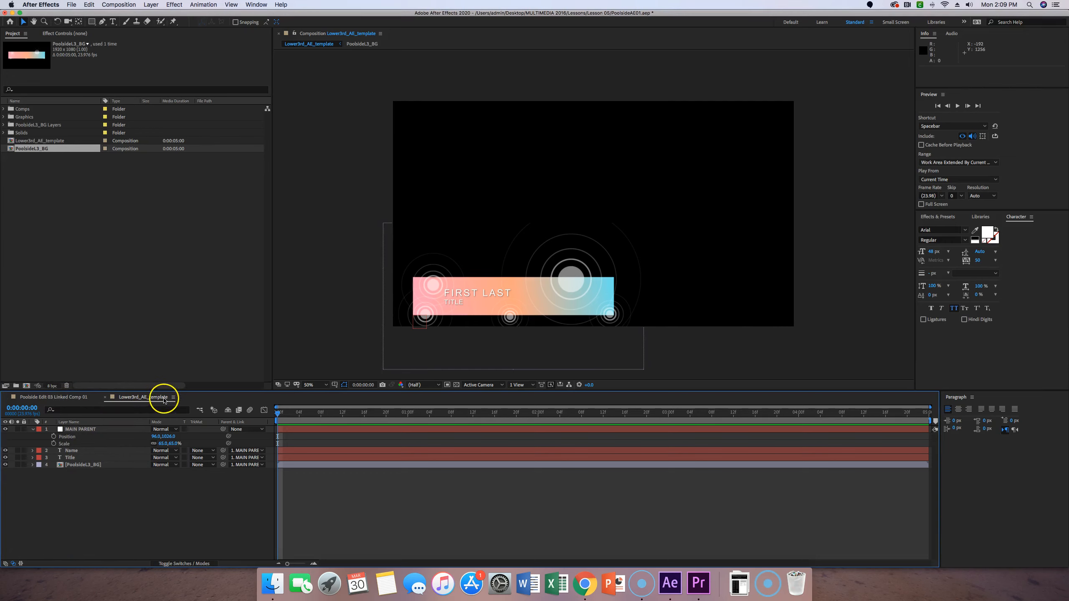
pyautogui.click(71, 464)
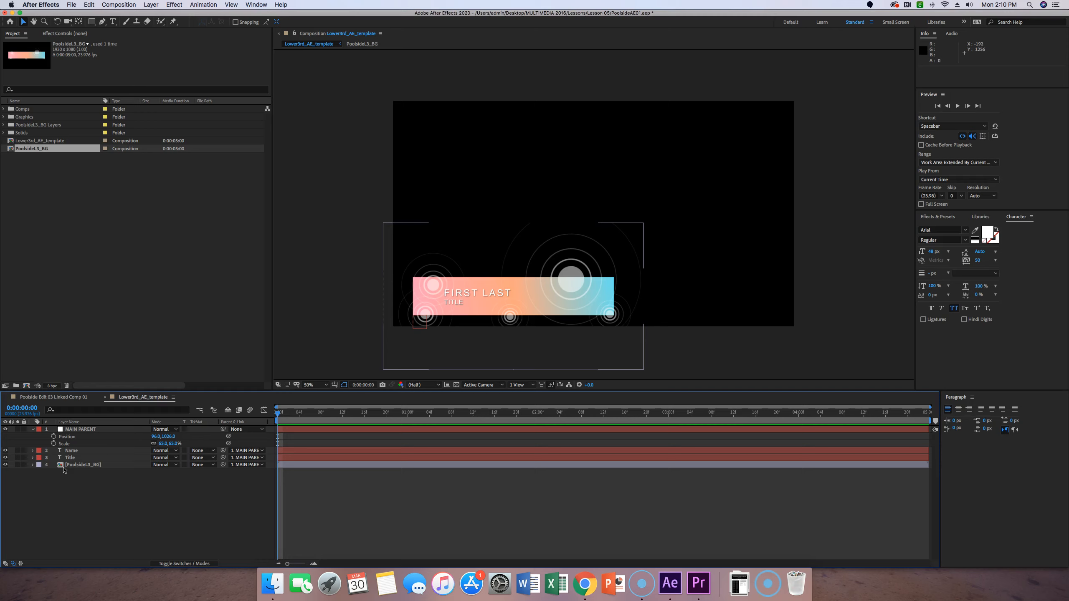
pyautogui.click(58, 460)
pyautogui.click(71, 464)
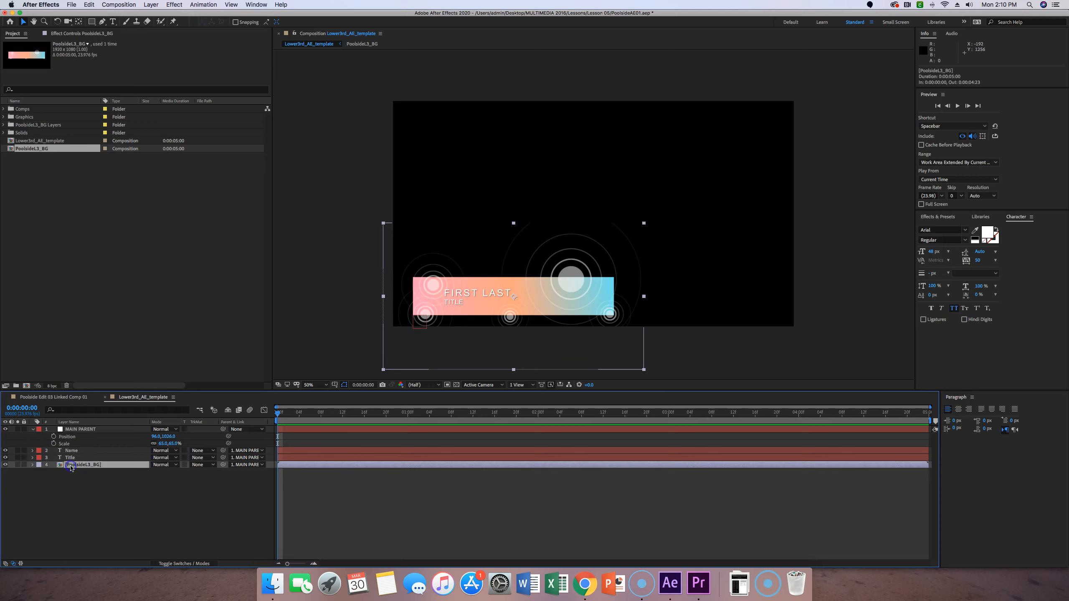
pyautogui.click(60, 466)
pyautogui.doubleClick(57, 465)
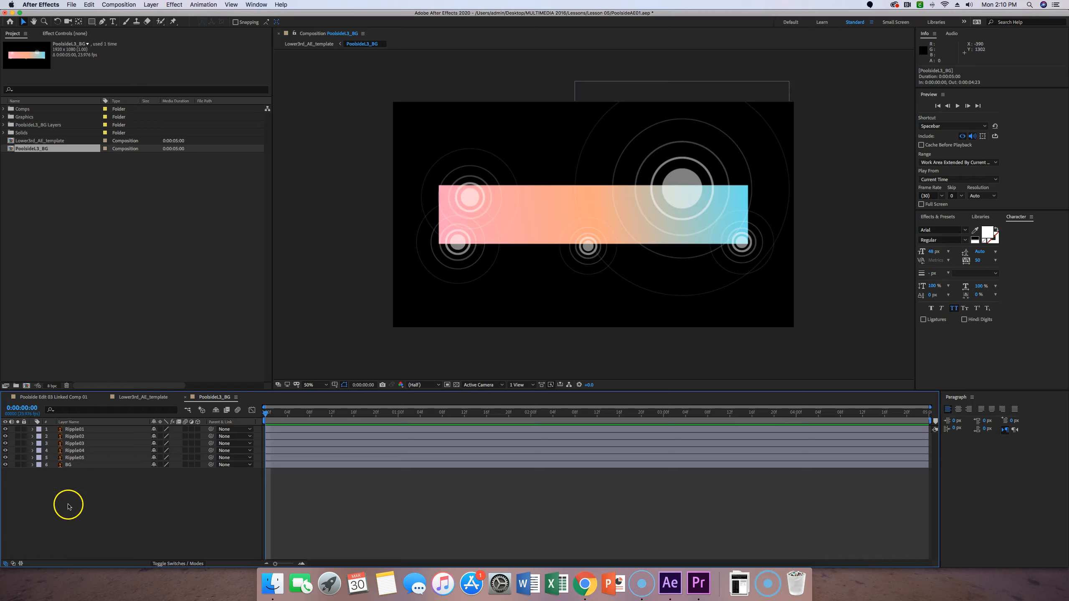
# - Lock the BG layer, then select all five Ripple layers and reveal their Scale properties
pyautogui.click(105, 501)
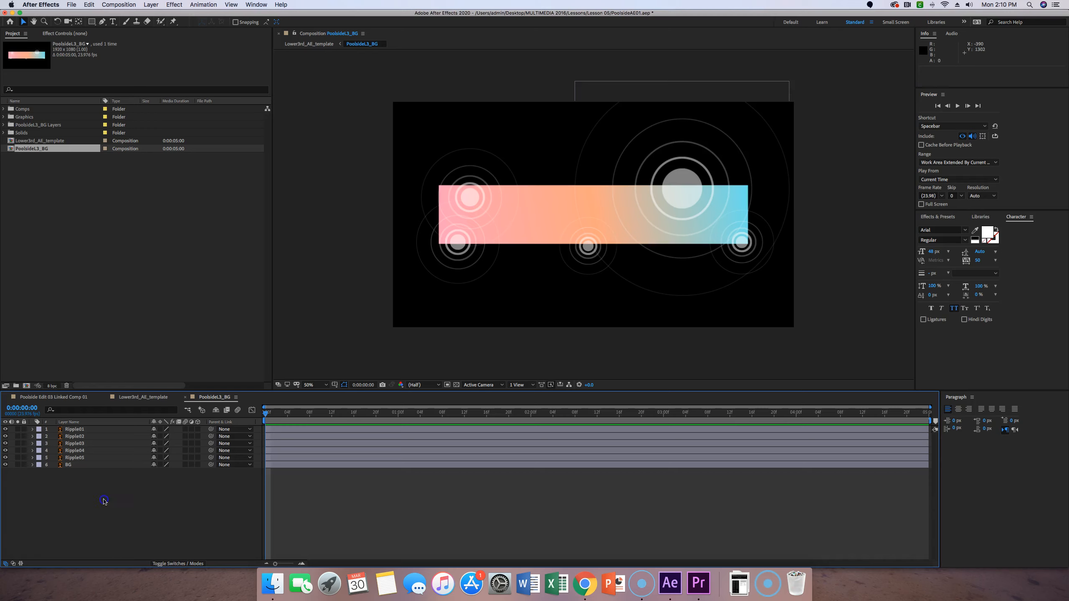
pyautogui.click(24, 464)
pyautogui.press('super+a')
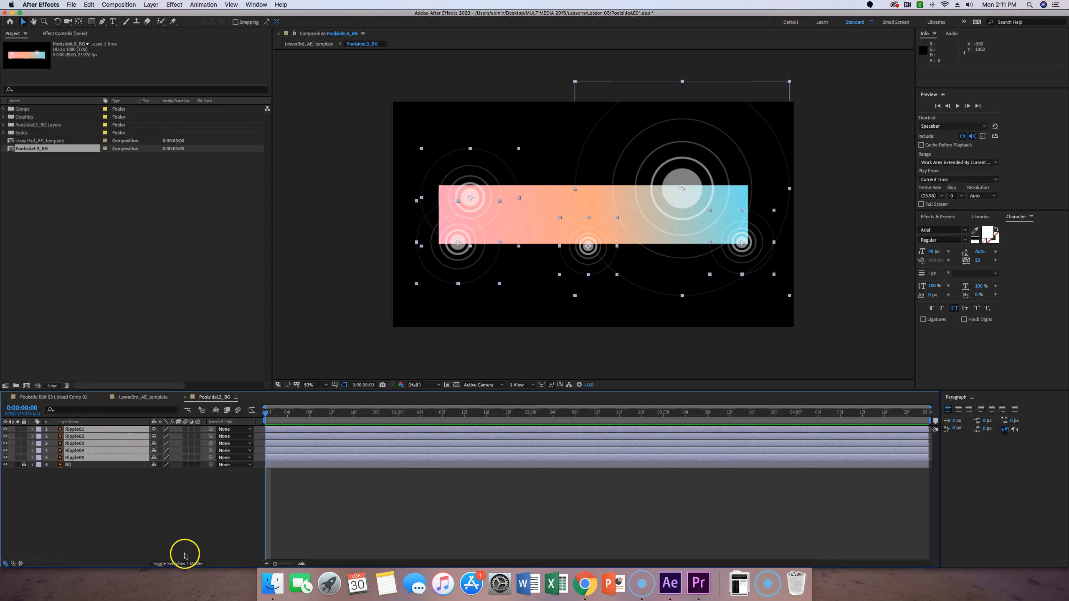
pyautogui.press('s')
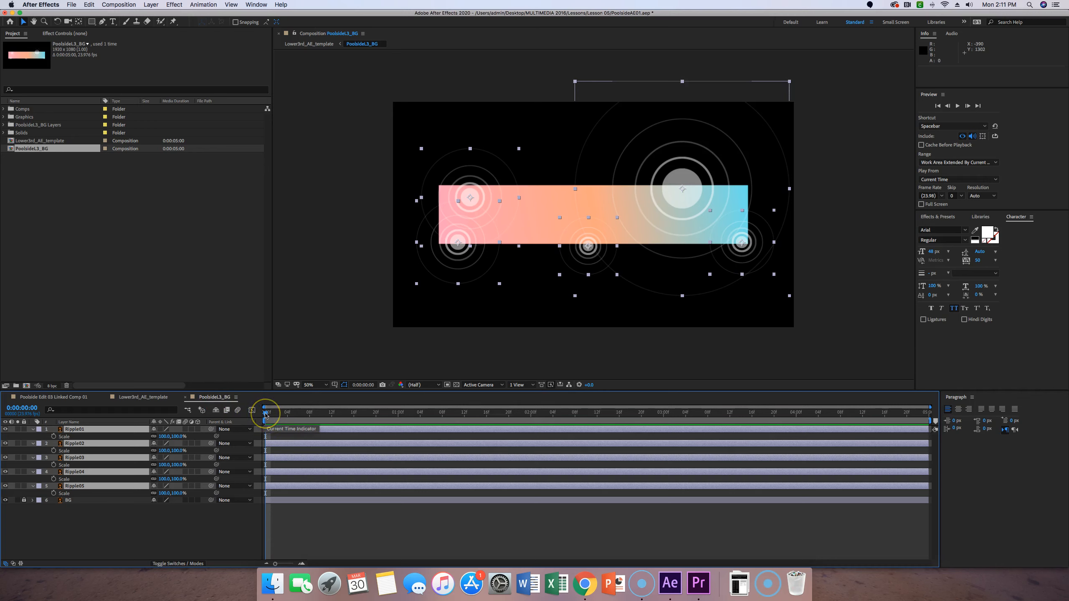
# - Keyframe the Scale of all five Ripple layers at 75% on the composition's first frame
pyautogui.click(54, 437)
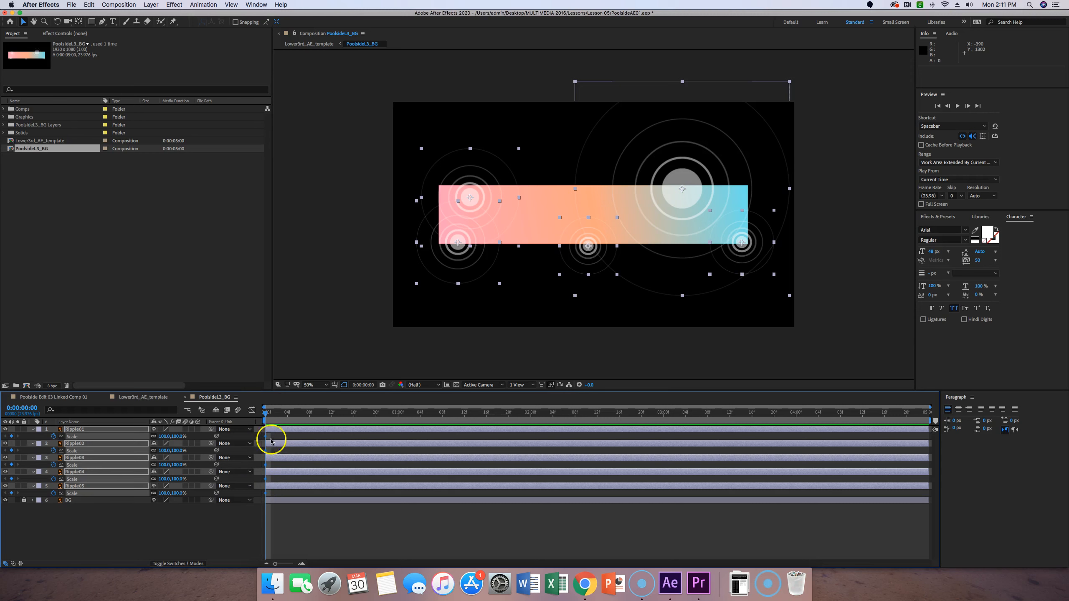
pyautogui.click(164, 437)
pyautogui.press('Tab')
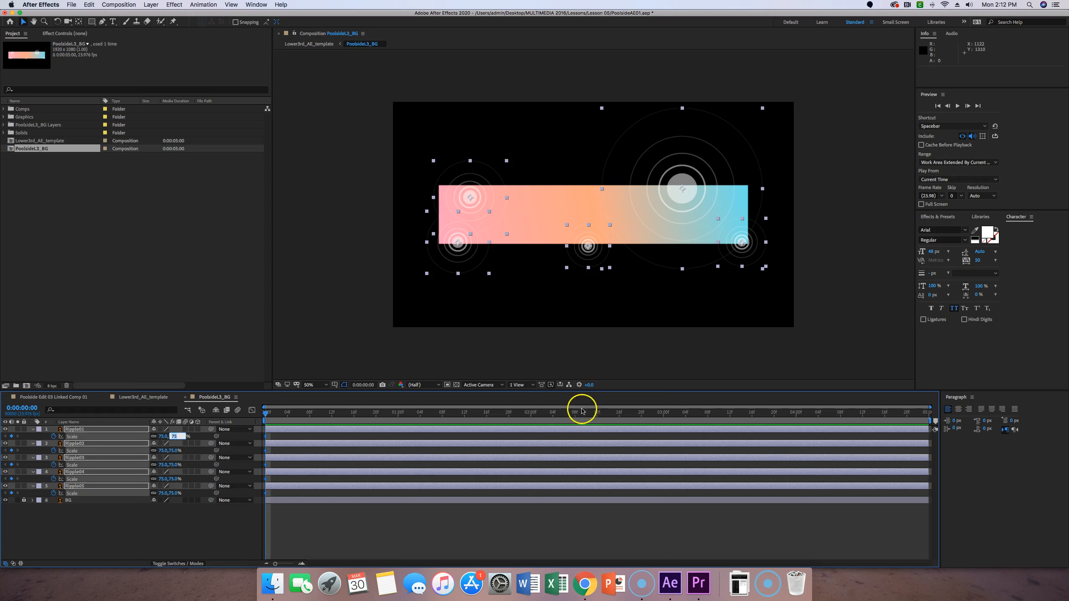
# - Keyframe the Scale of all five Ripple layers at 210% on the last frame, 0:00:04:23
pyautogui.press('End')
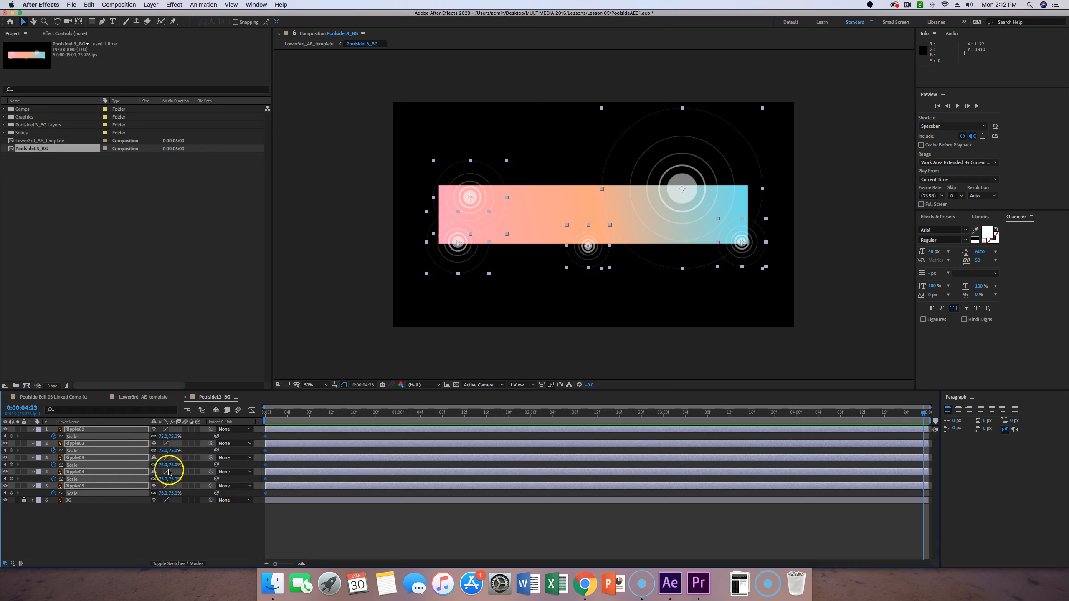
pyautogui.click(164, 436)
pyautogui.press('Tab')
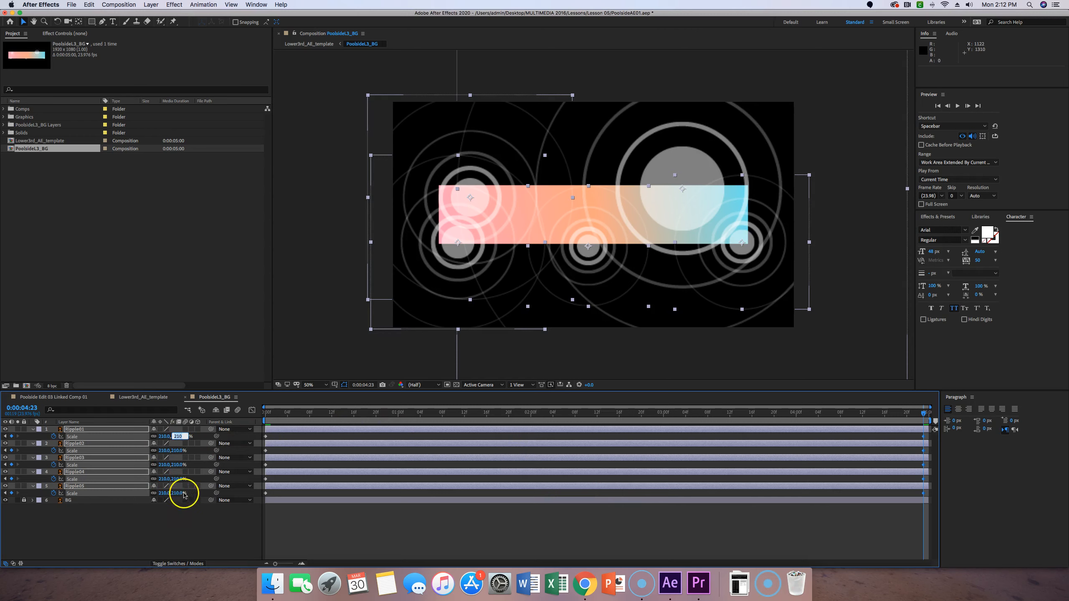
# - Preview the ripple scale animation from the first frame and inspect the edges of the largest enlarged ripple
pyautogui.moveTo(924, 412); pyautogui.dragTo(266, 415)
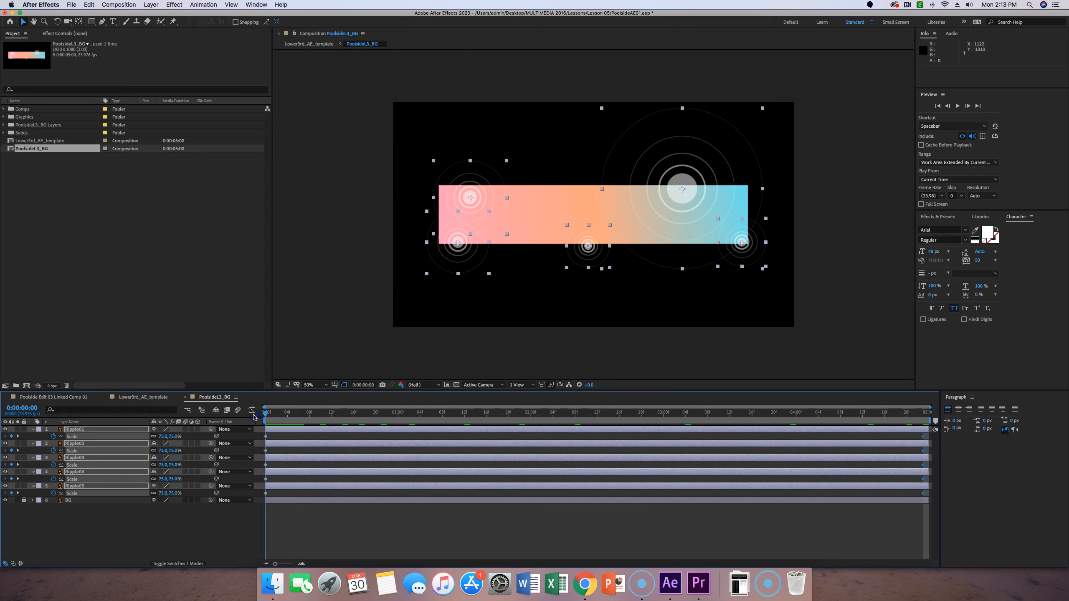
pyautogui.press('space')
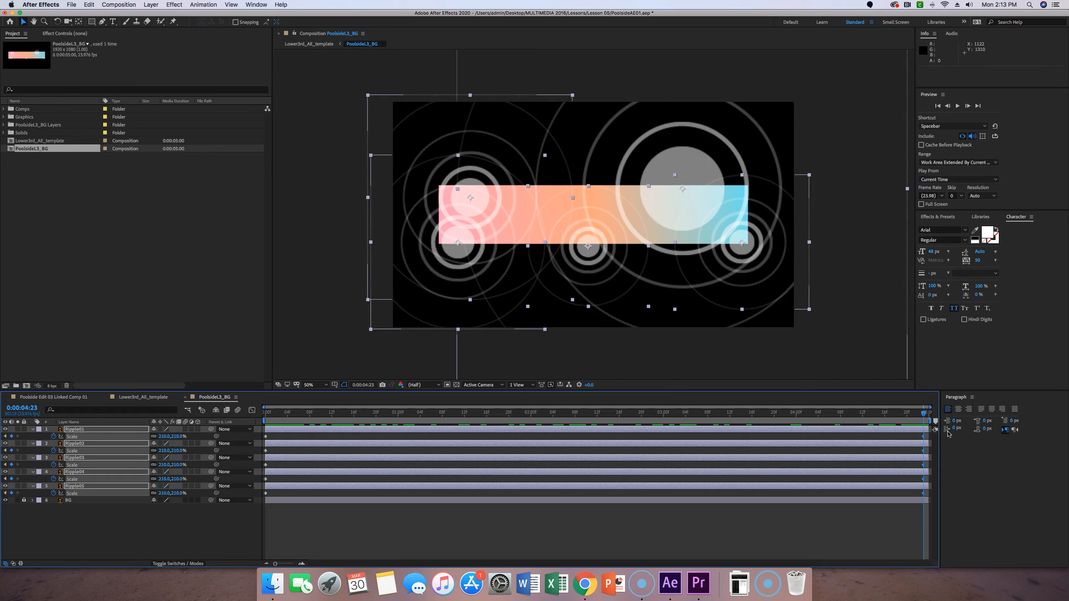
pyautogui.click(679, 122)
pyautogui.click(679, 131)
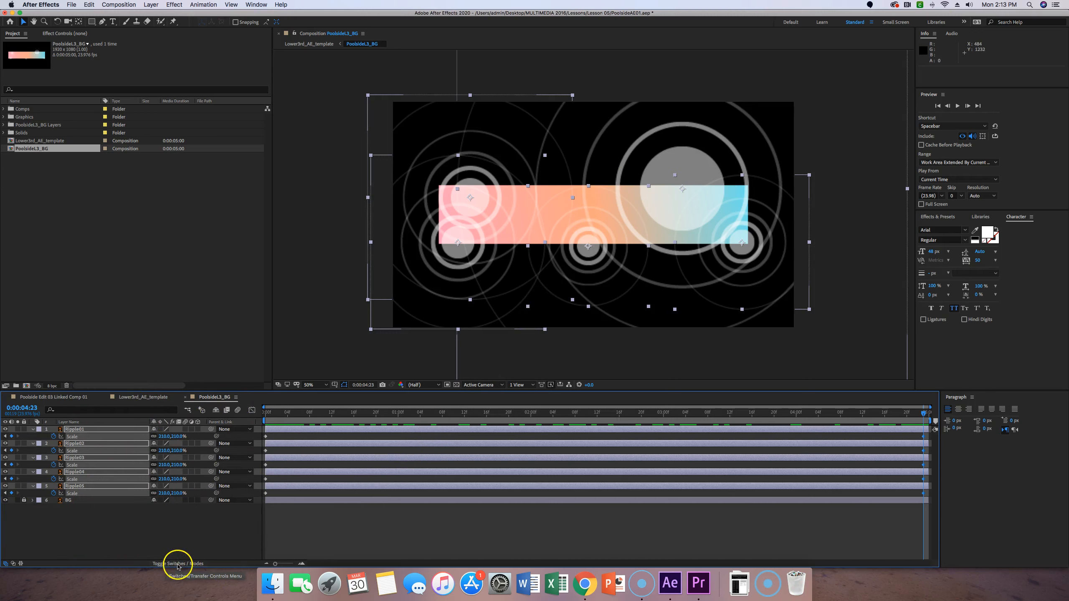
# - Show the layer switches and enable Continuously Rasterize on all five Ripple layers
pyautogui.press('super+backslash')
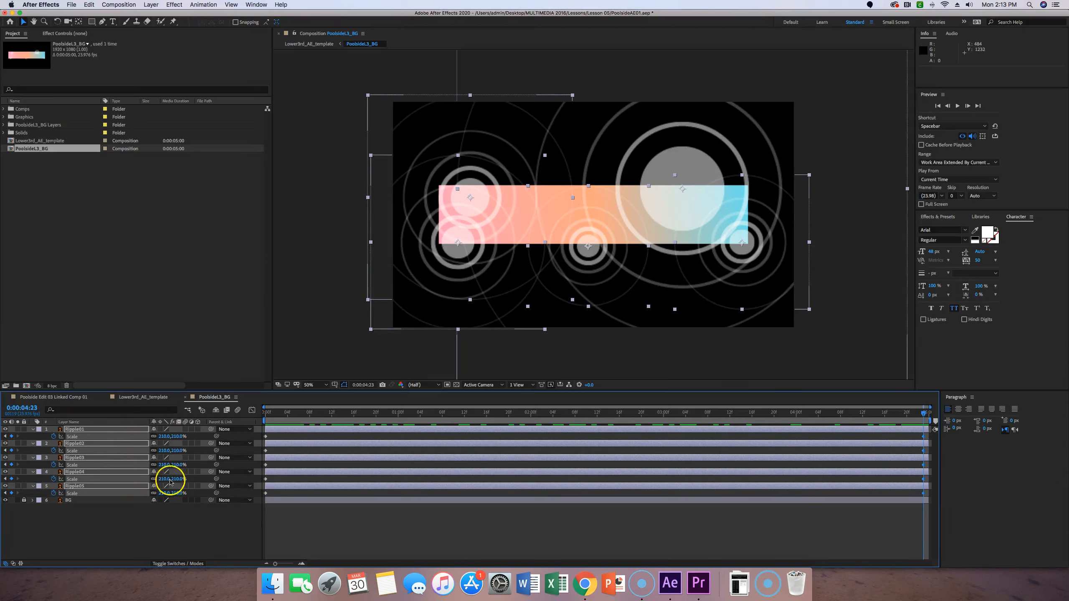
pyautogui.click(182, 564)
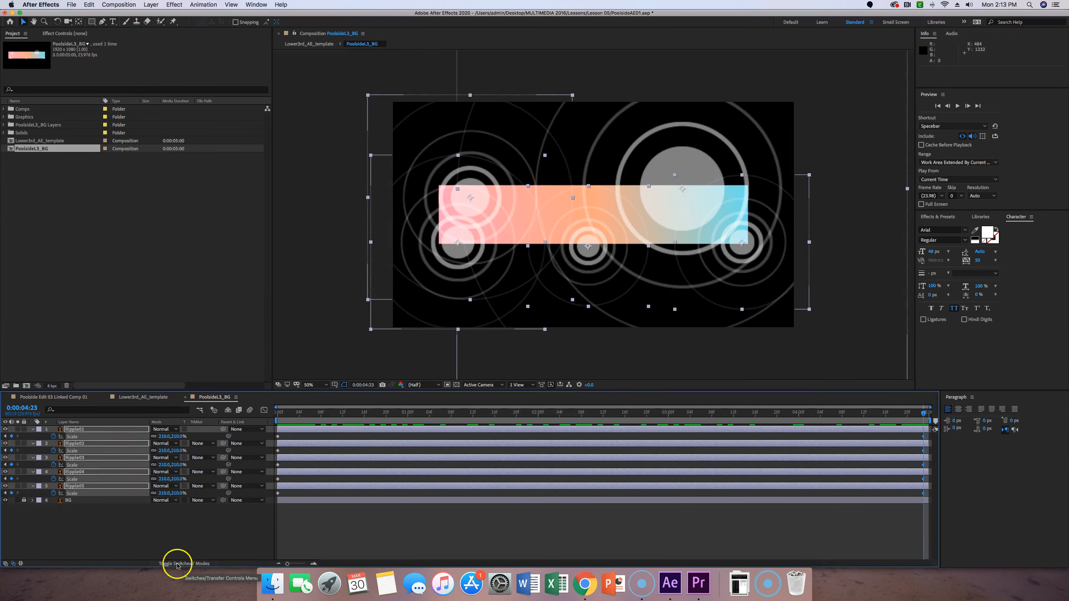
pyautogui.click(187, 565)
pyautogui.click(187, 564)
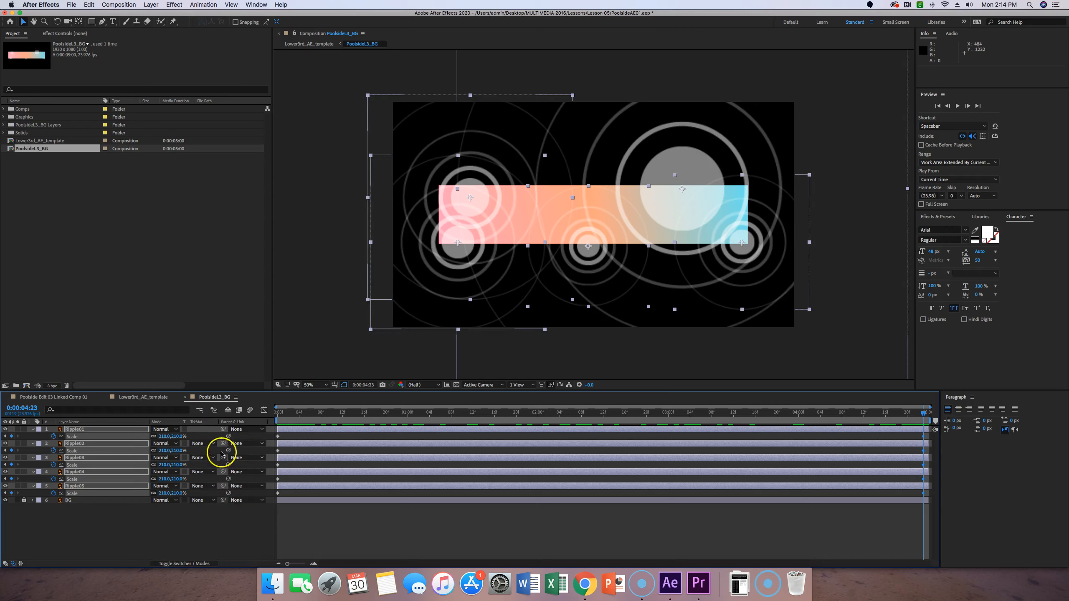
pyautogui.click(183, 564)
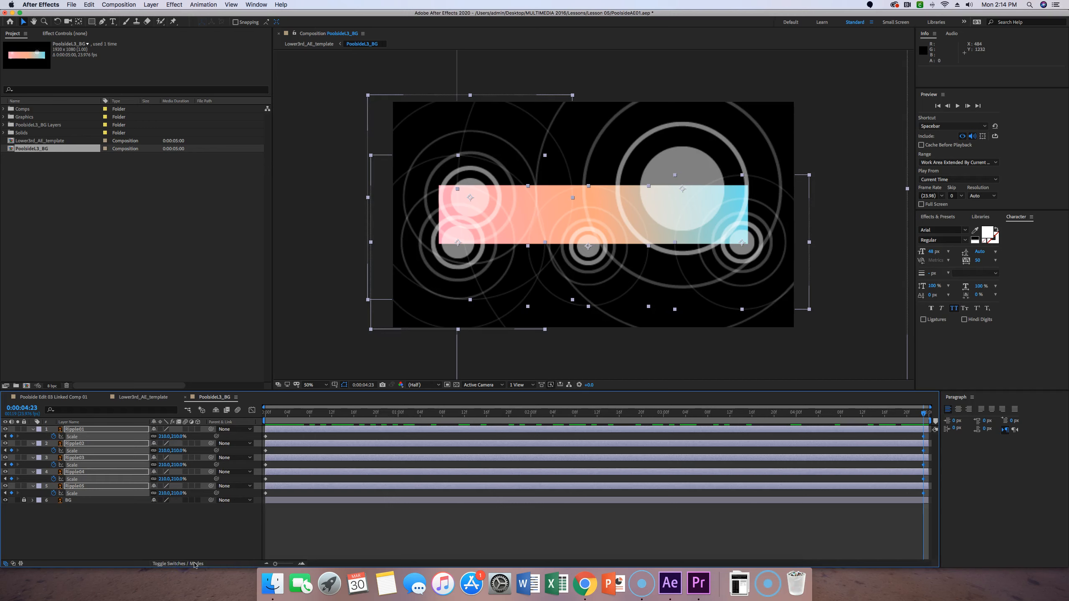
pyautogui.click(161, 426)
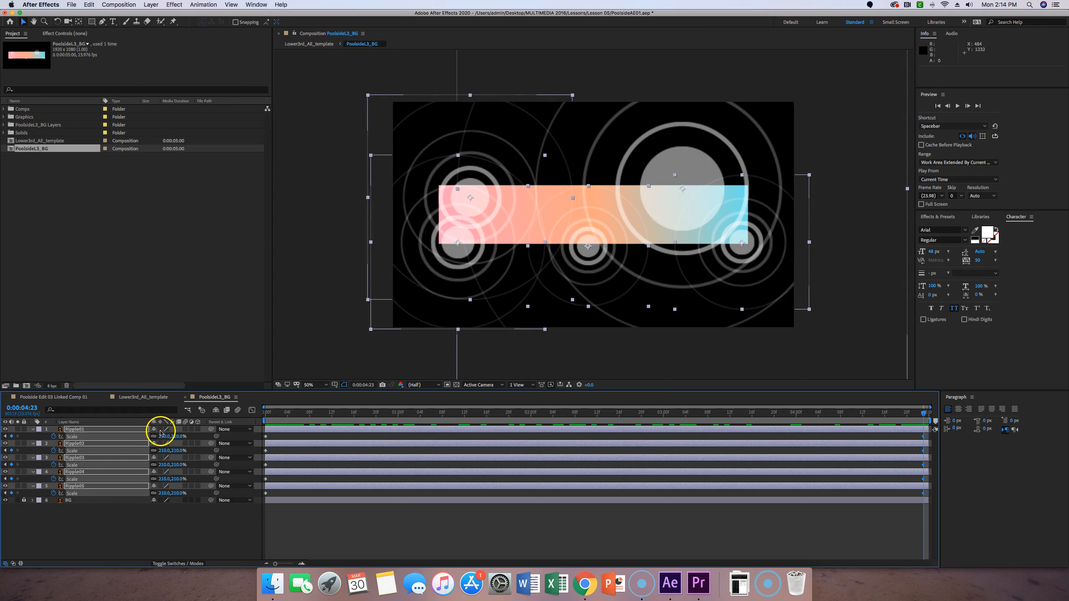
pyautogui.click(160, 429)
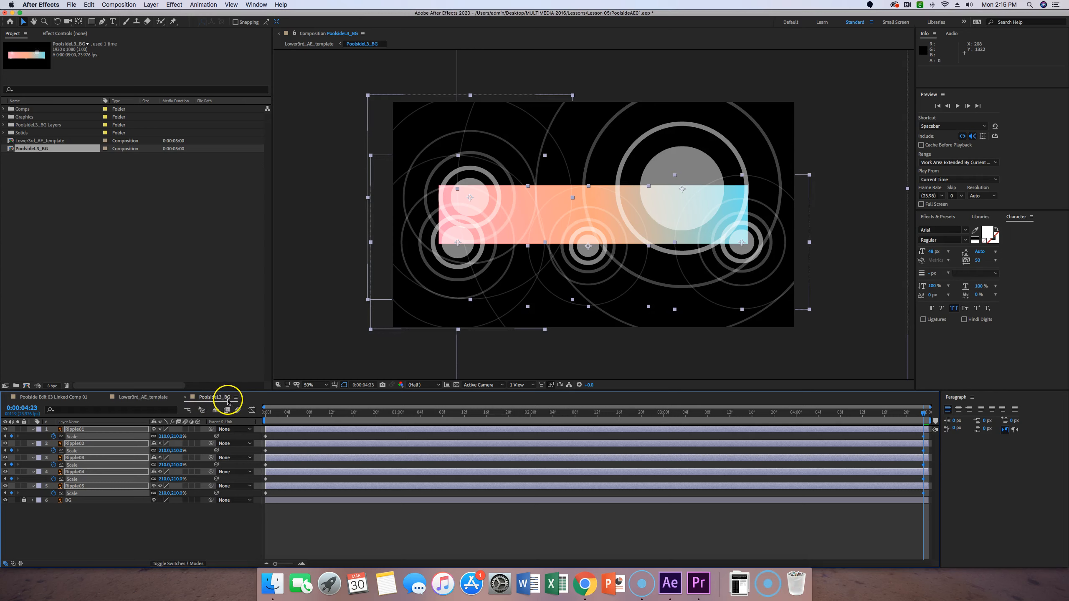
# - Enable Collapse Transformations on the PoolsideL3_BG layer in the Lower3rd_AE_template composition and check the uncropped ripples through the timeline
pyautogui.click(145, 400)
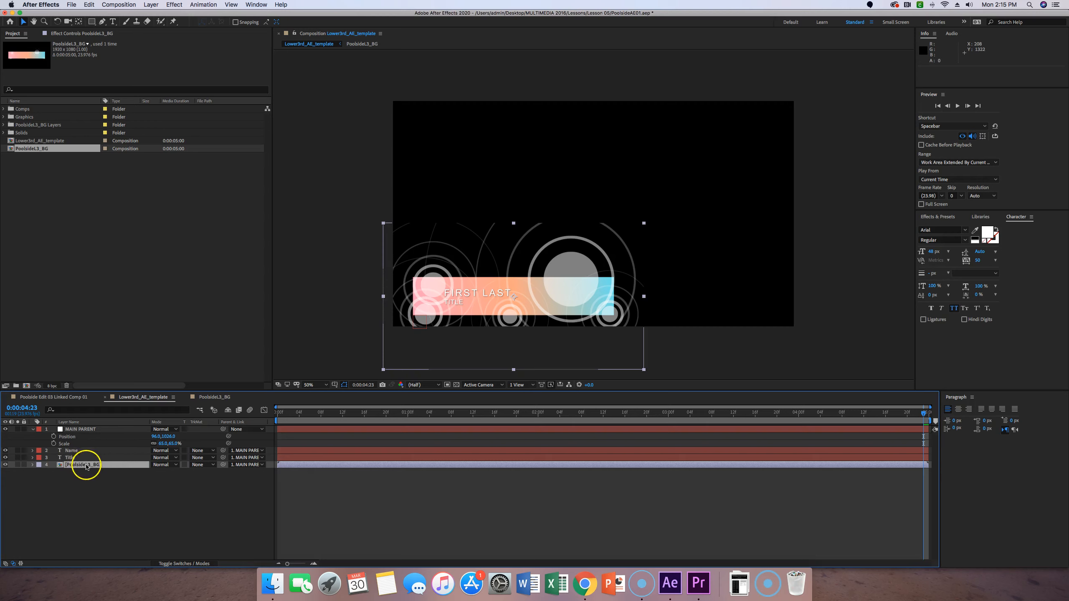
pyautogui.moveTo(913, 414); pyautogui.dragTo(269, 448)
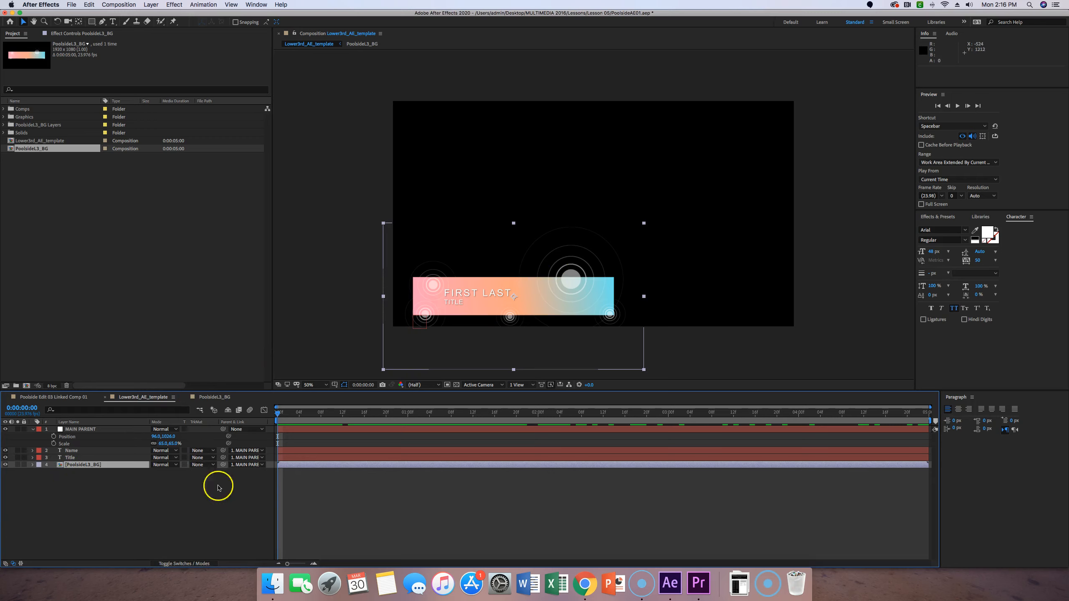
pyautogui.click(195, 563)
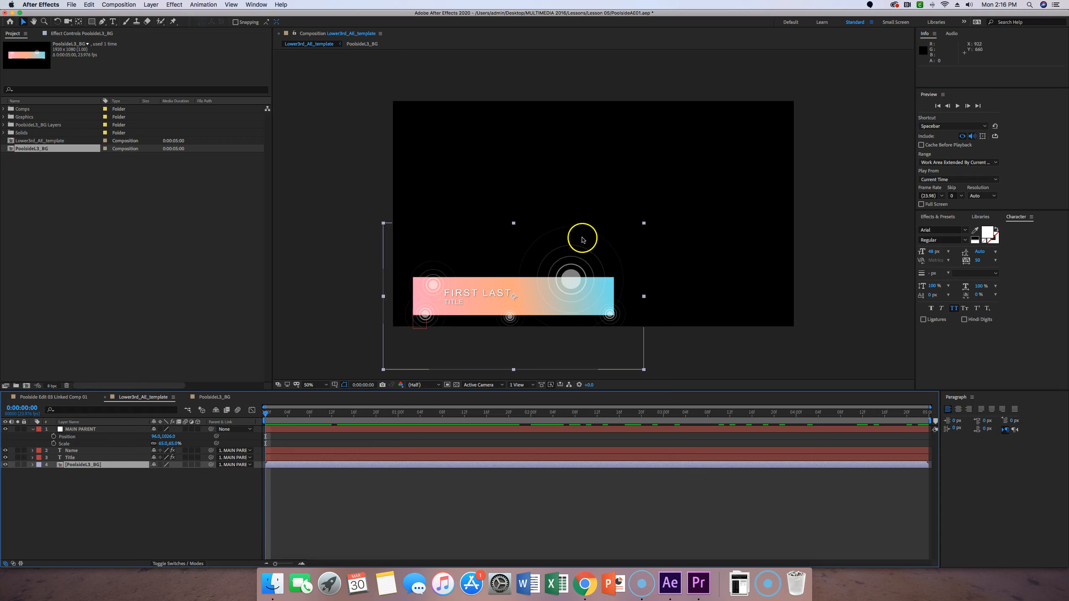
pyautogui.moveTo(270, 414); pyautogui.dragTo(449, 424)
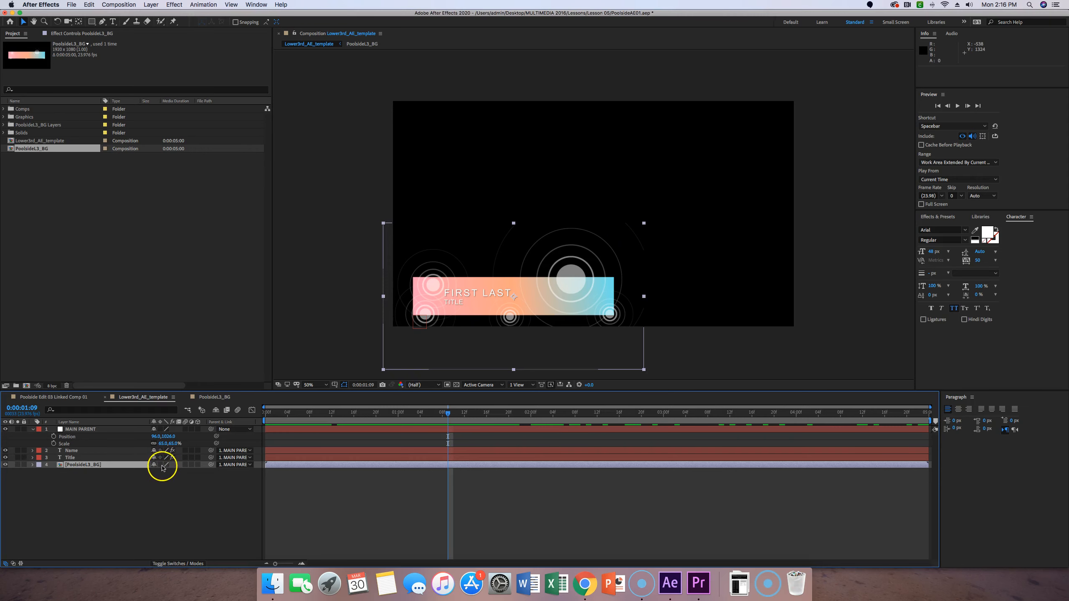
pyautogui.click(160, 465)
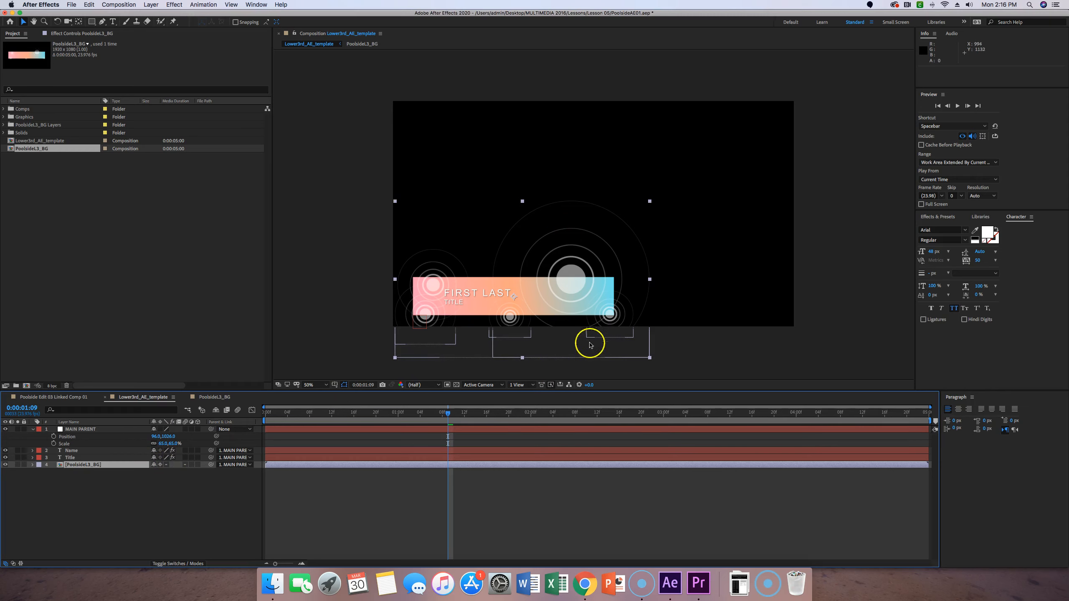
pyautogui.press('space')
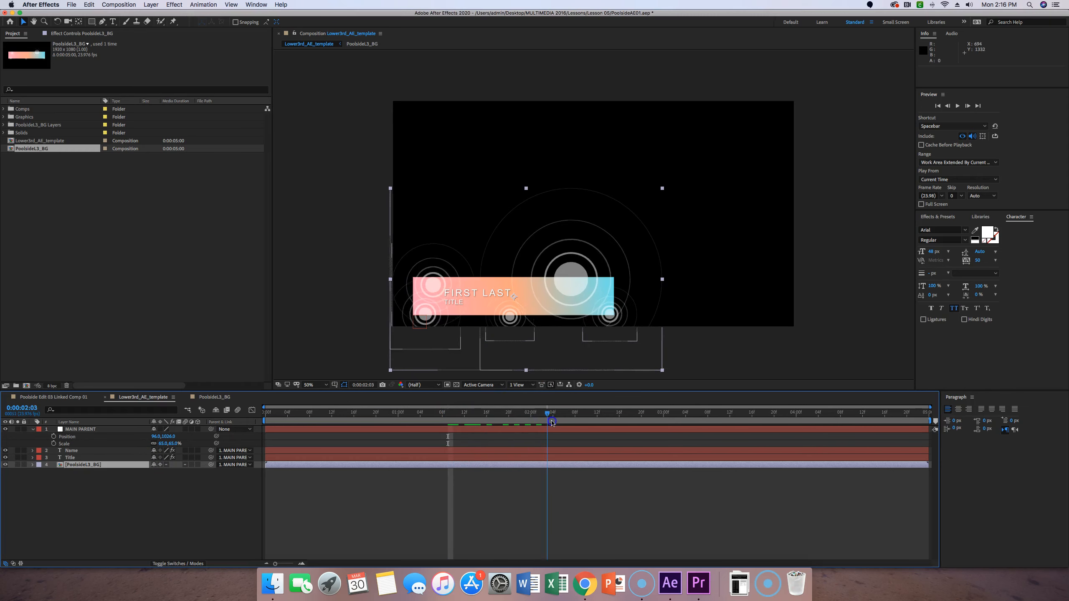
pyautogui.moveTo(687, 421); pyautogui.dragTo(265, 430)
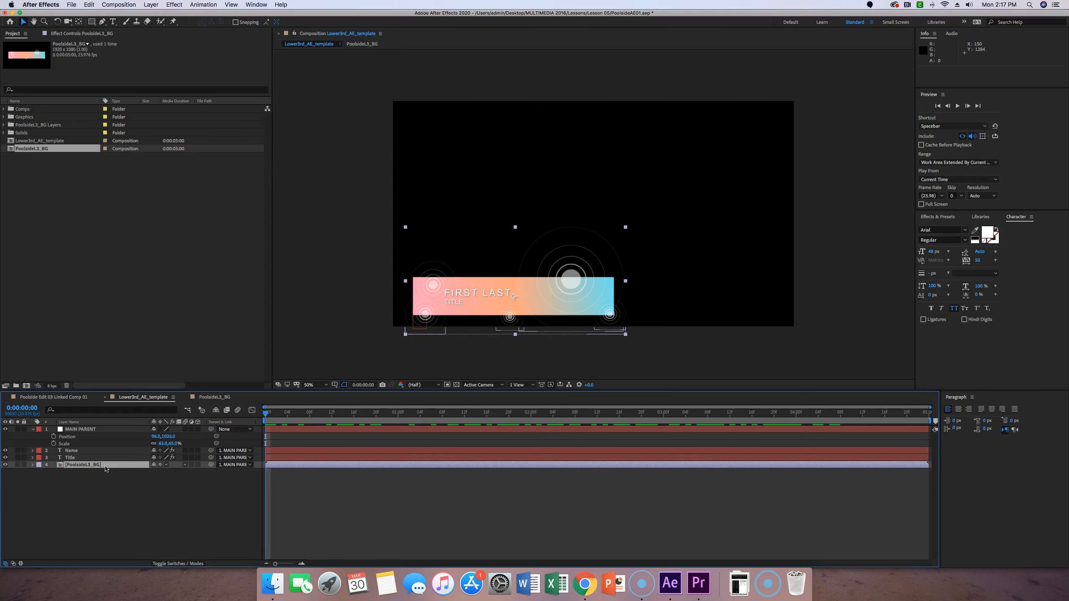
# - In the PoolsideL3_BG composition, reveal Opacity alongside Scale for all five Ripple layers and set it to 20% at the last frame
pyautogui.moveTo(209, 397); pyautogui.dragTo(145, 399)
pyautogui.click(203, 397)
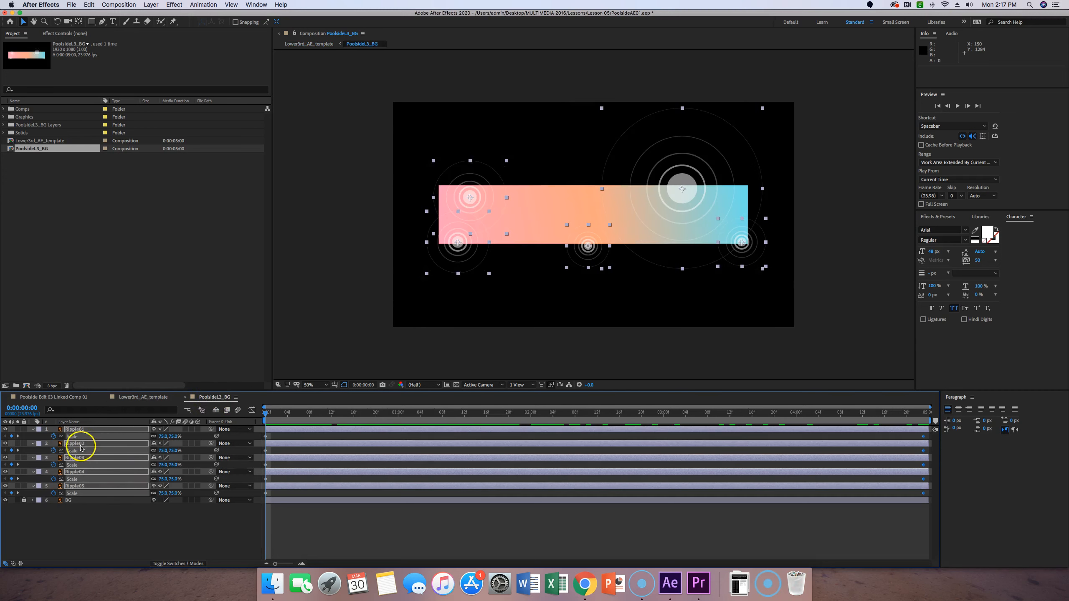
pyautogui.click(671, 477)
pyautogui.click(651, 457)
pyautogui.press('End')
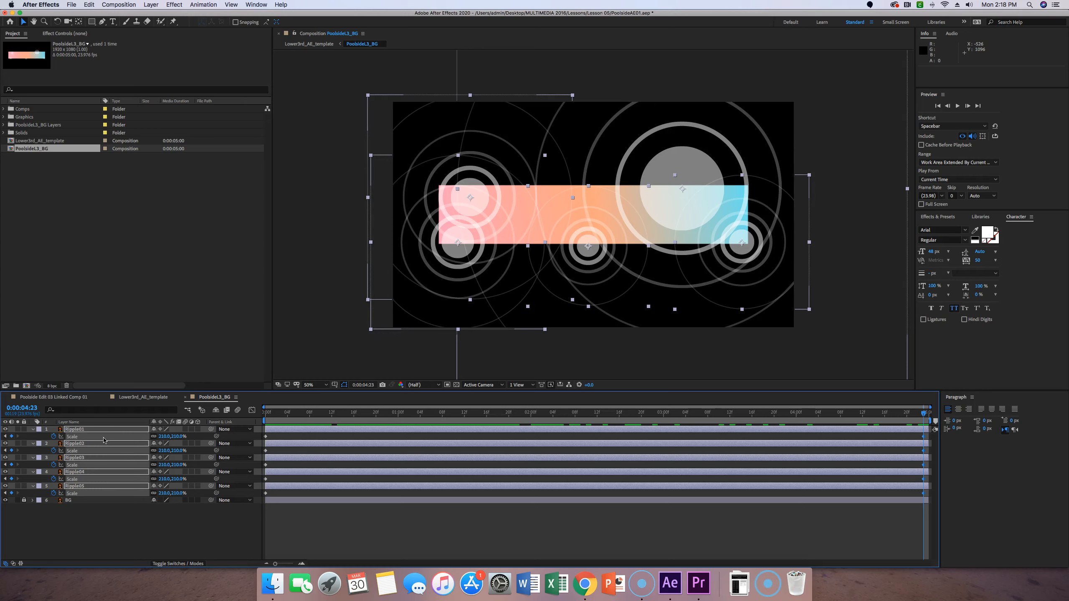
pyautogui.hotkey('shift', 't')
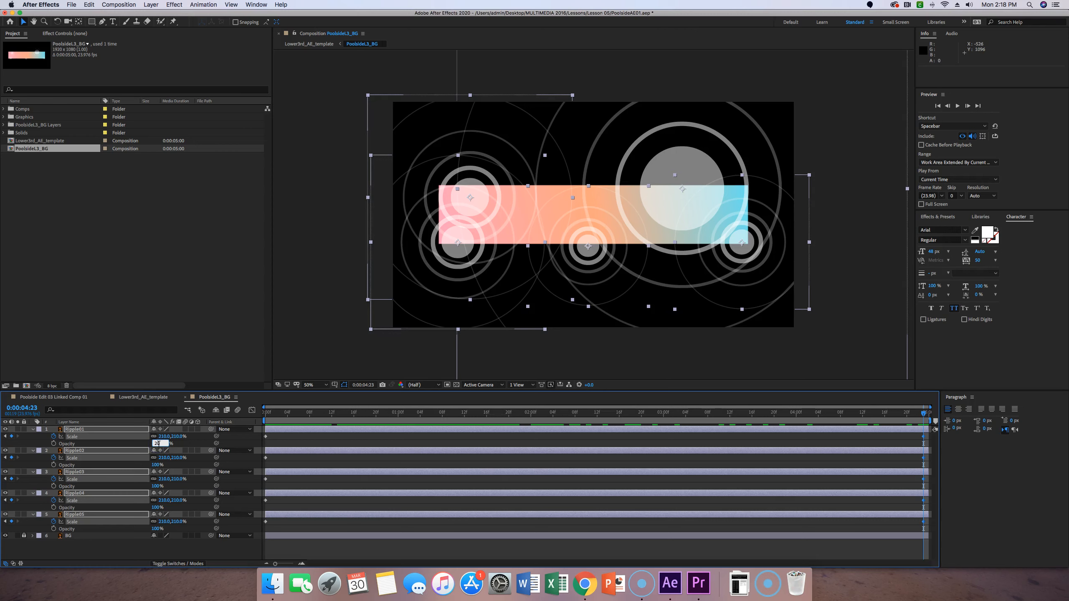
pyautogui.press('Tab')
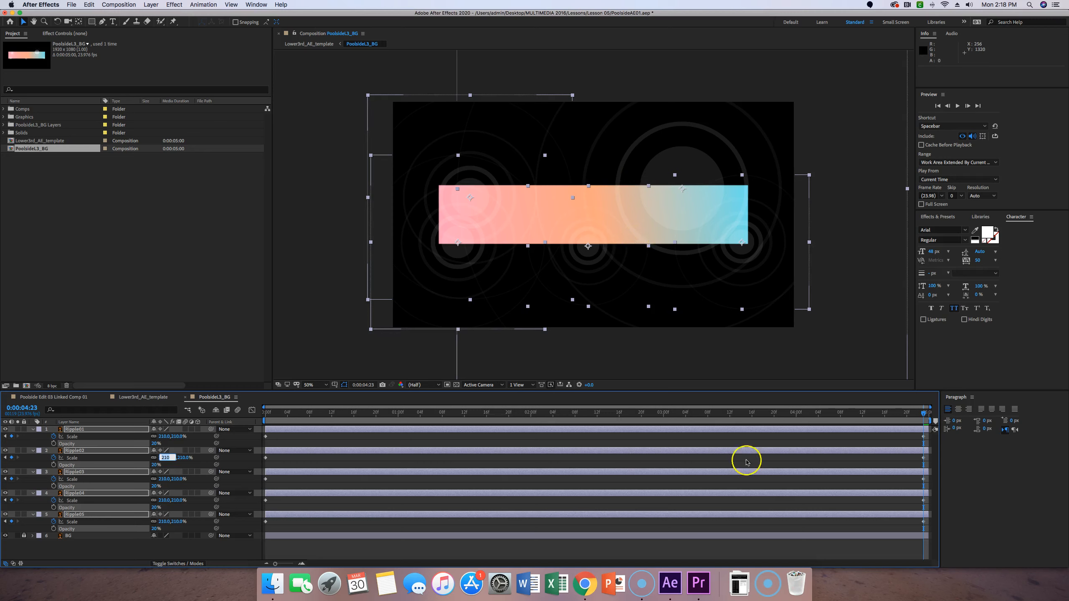
# - Return to the first frame and set the Opacity of all five Ripple layers to 50%
pyautogui.moveTo(924, 414); pyautogui.dragTo(265, 414)
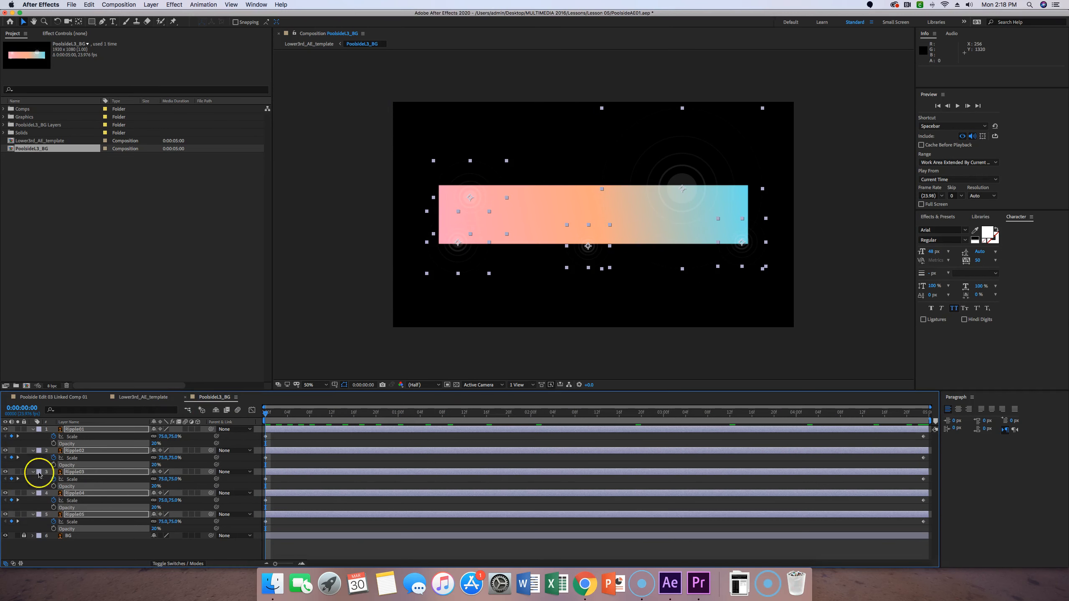
pyautogui.click(155, 443)
pyautogui.press('Tab')
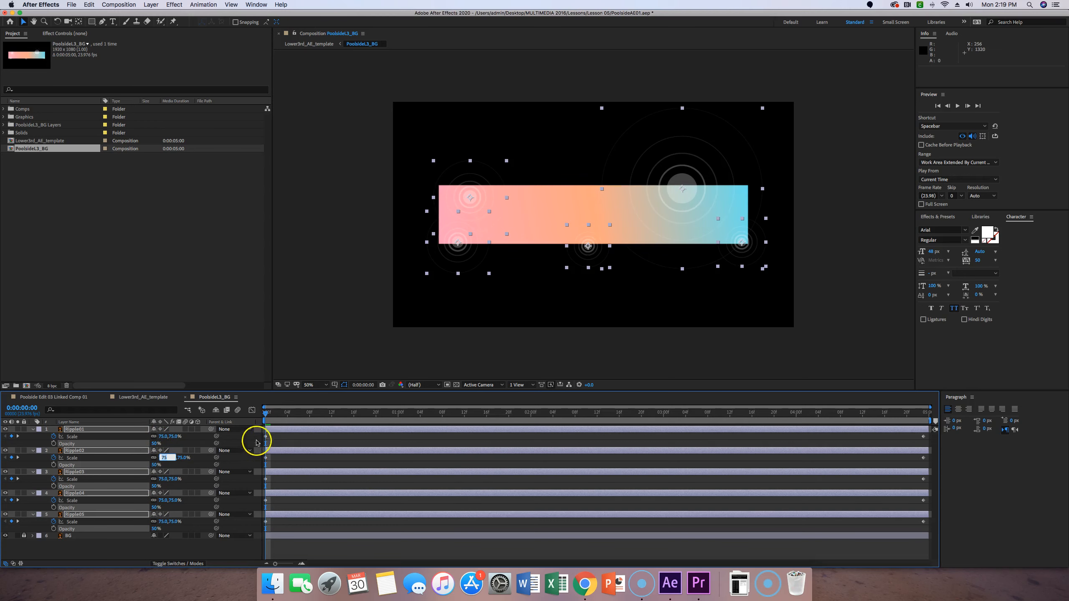
# - Check the ripples across the timeline, then start Opacity keyframes for all five Ripple layers on the first frame
pyautogui.click(269, 416)
pyautogui.moveTo(269, 416); pyautogui.dragTo(1067, 432)
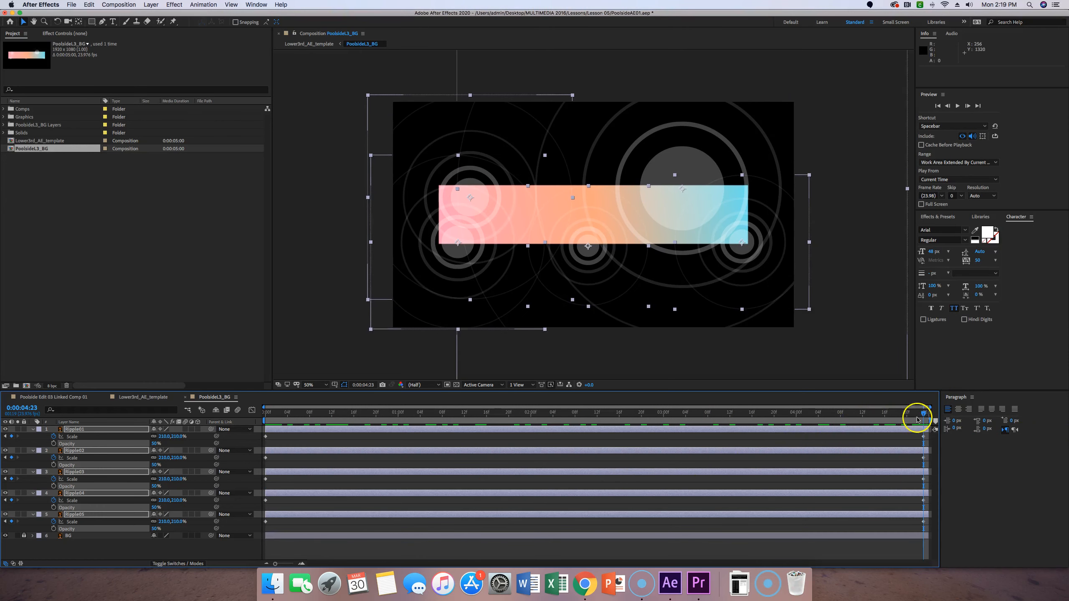
pyautogui.moveTo(923, 414); pyautogui.dragTo(947, 419)
pyautogui.moveTo(946, 419); pyautogui.dragTo(263, 421)
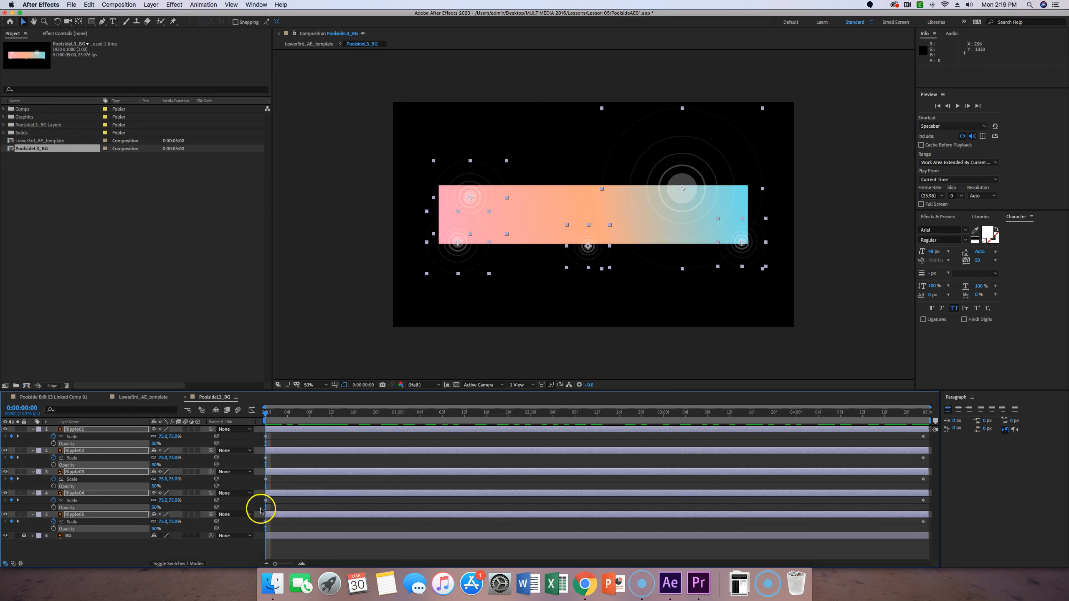
pyautogui.click(54, 508)
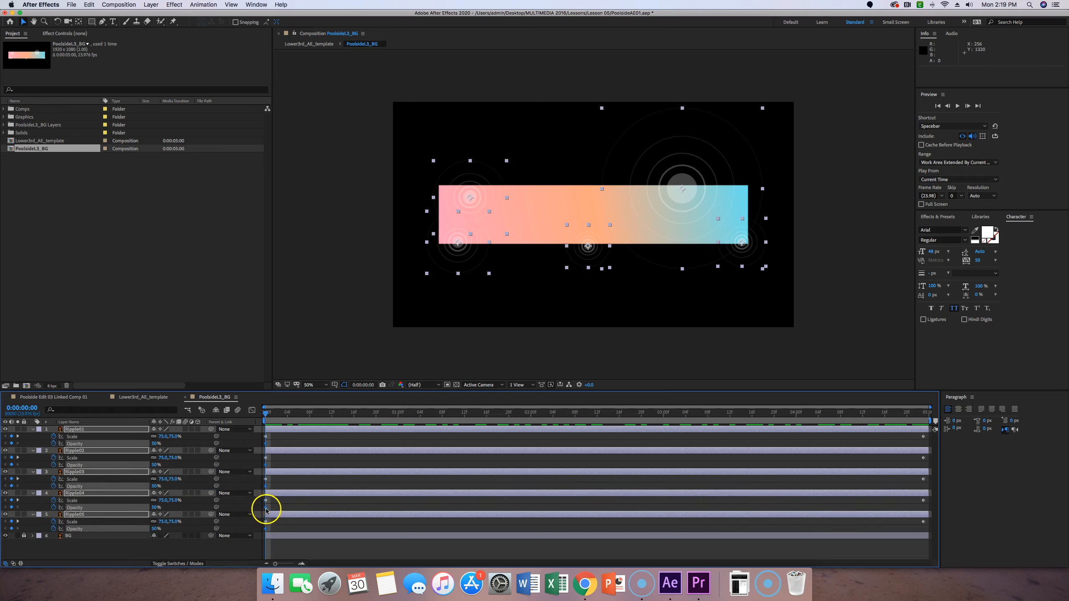
pyautogui.moveTo(266, 511)
# - Keyframe the Opacity of all five Ripple layers at 20% on the last frame, 0:00:04:23, and scrub through the fade
pyautogui.moveTo(267, 411); pyautogui.dragTo(999, 446)
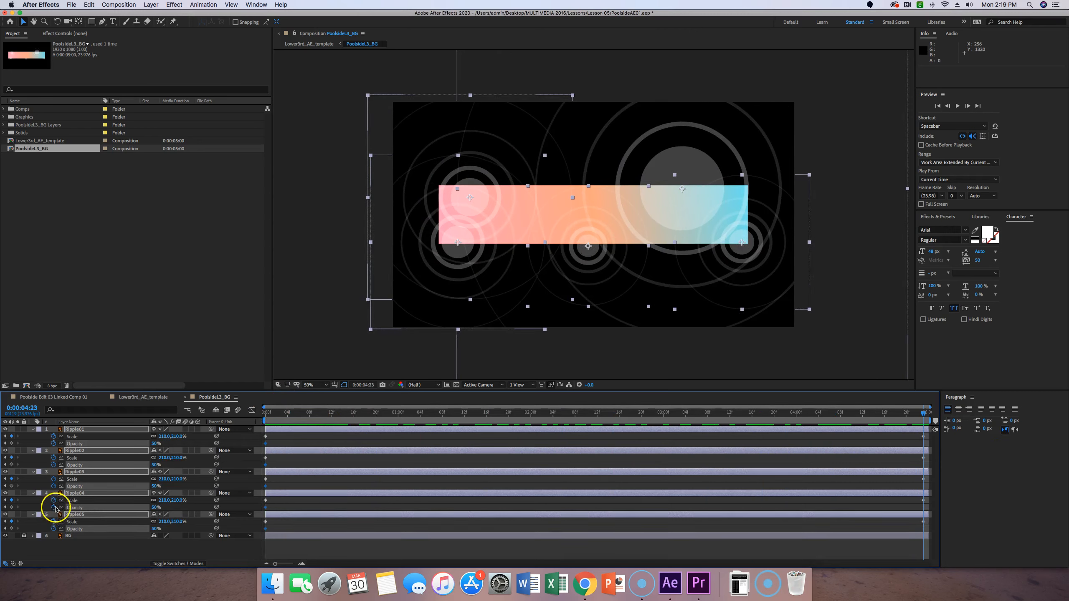
pyautogui.click(155, 507)
pyautogui.press('Tab')
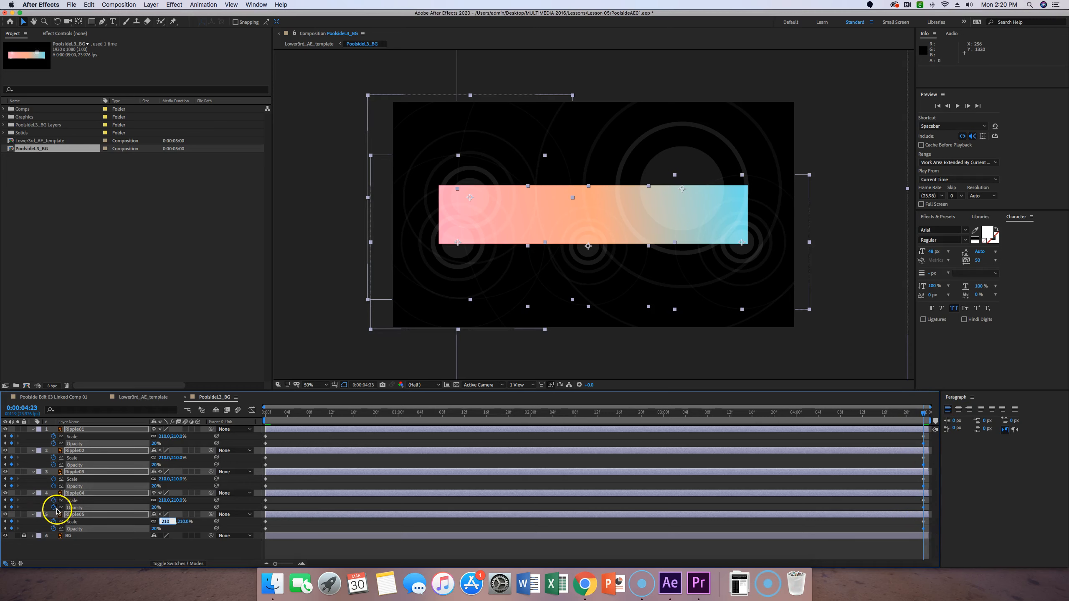
pyautogui.moveTo(923, 414); pyautogui.dragTo(564, 418)
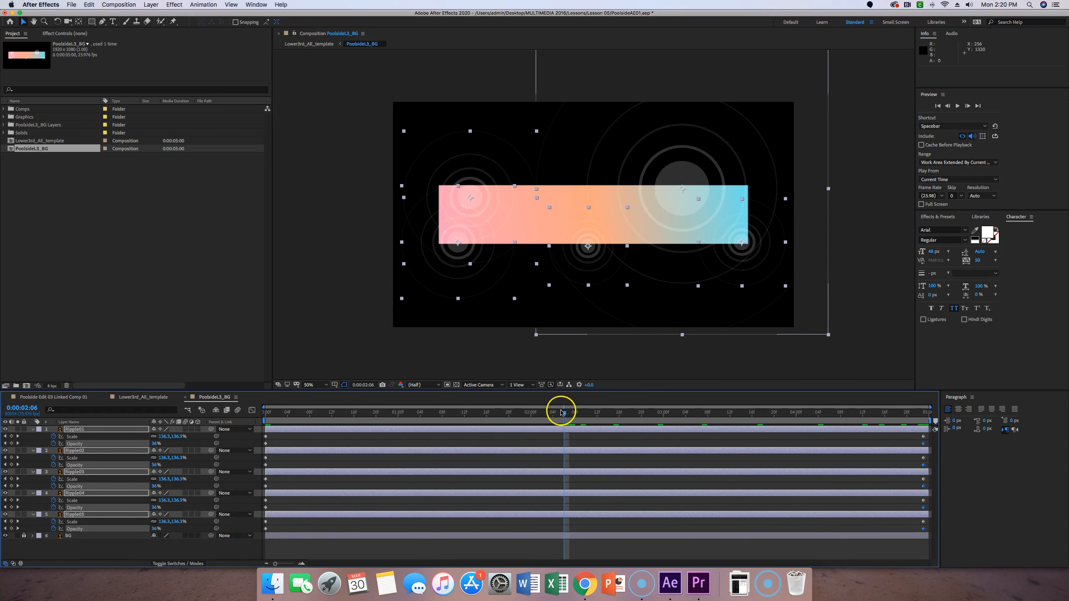
pyautogui.moveTo(586, 418); pyautogui.dragTo(252, 417)
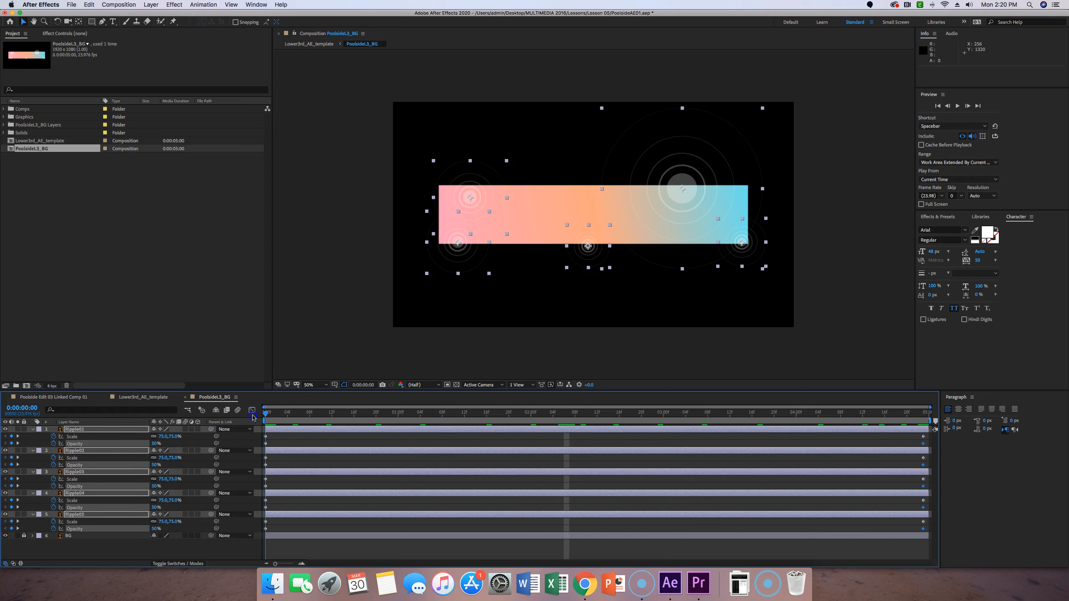
pyautogui.moveTo(268, 418); pyautogui.dragTo(965, 427)
pyautogui.press('Home')
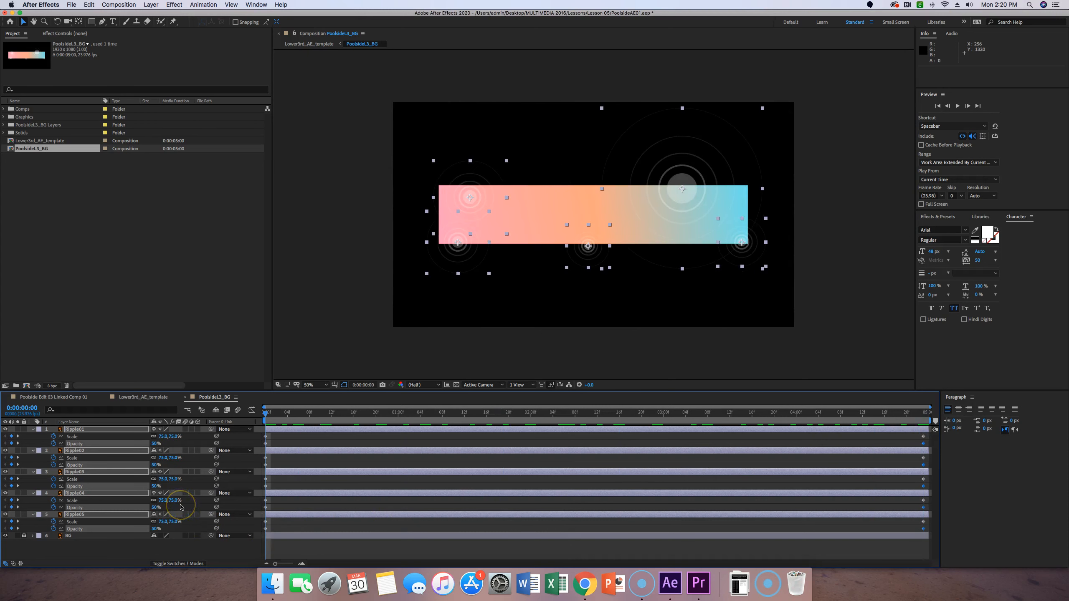
# - Deselect the ripples and set only Ripple01's Opacity to 25% on the first frame
pyautogui.click(84, 549)
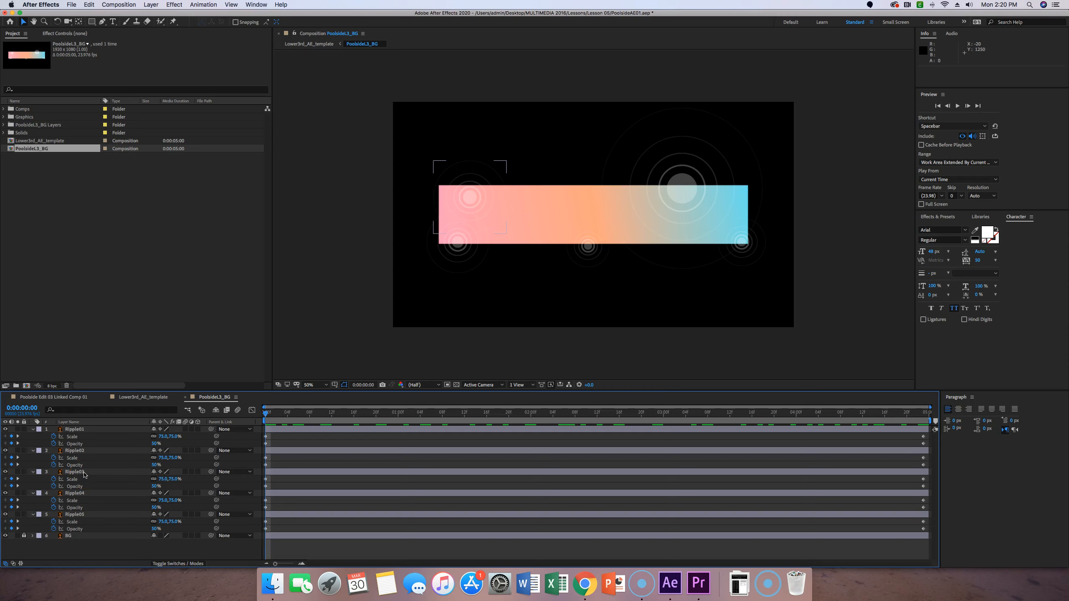
pyautogui.click(78, 430)
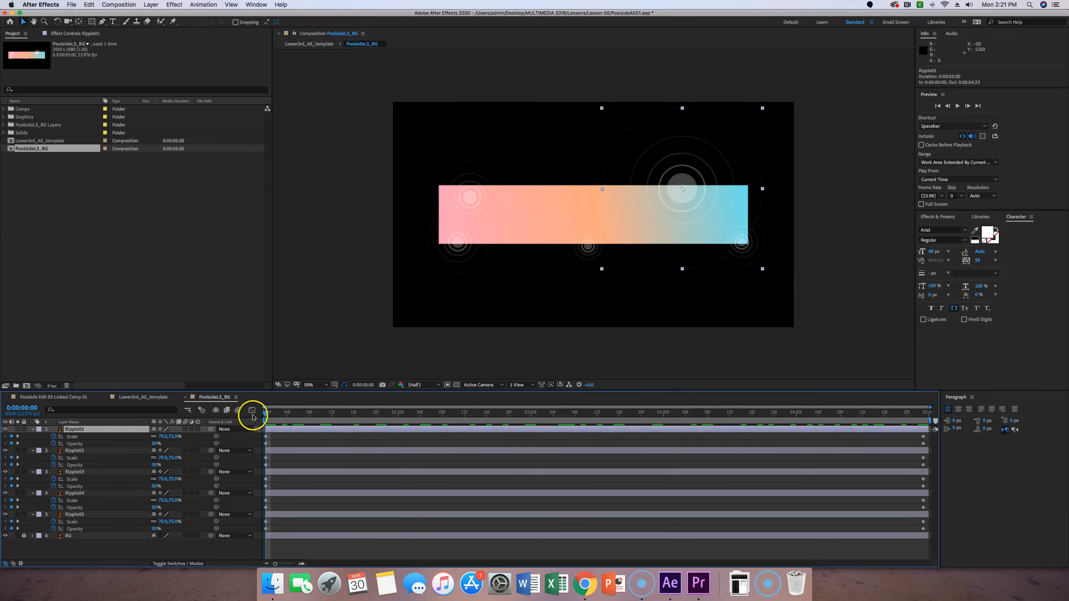
pyautogui.click(156, 443)
pyautogui.press('Return')
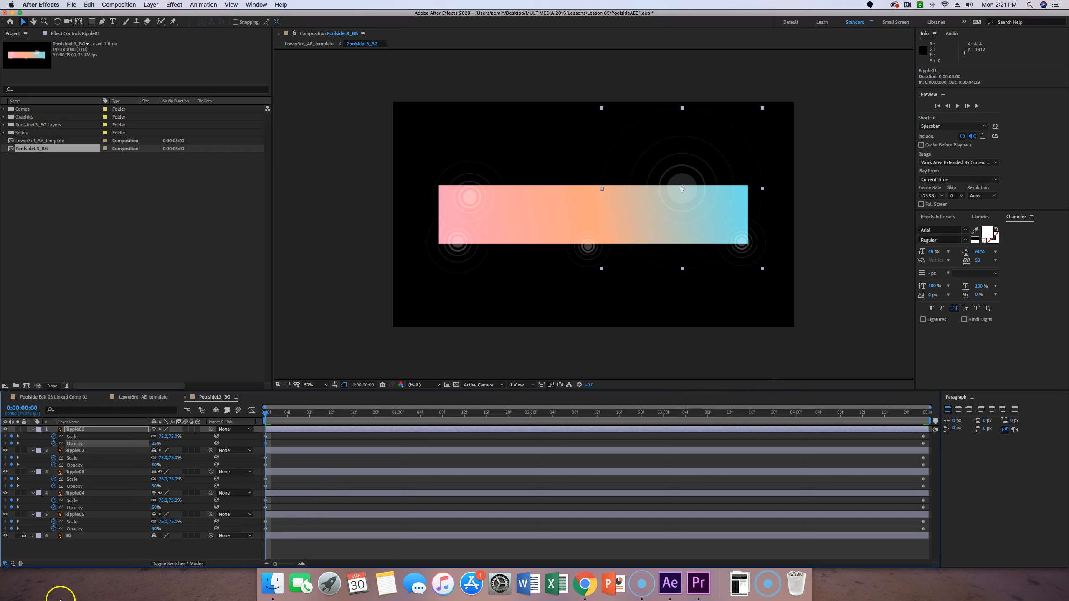
# - Set Ripple05's Opacity to 100% on the first frame
pyautogui.click(84, 516)
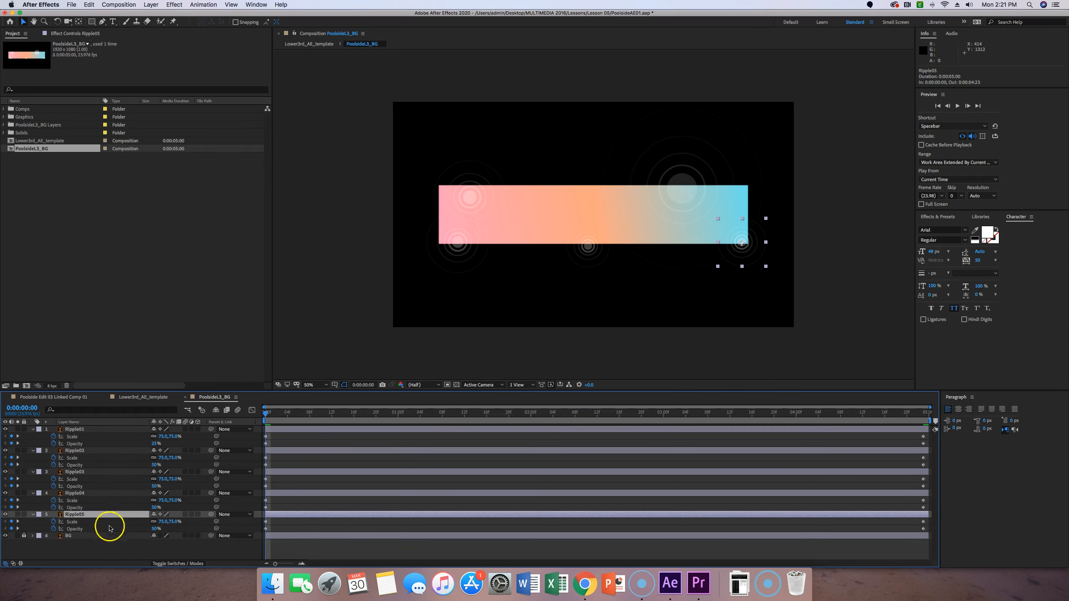
pyautogui.click(154, 529)
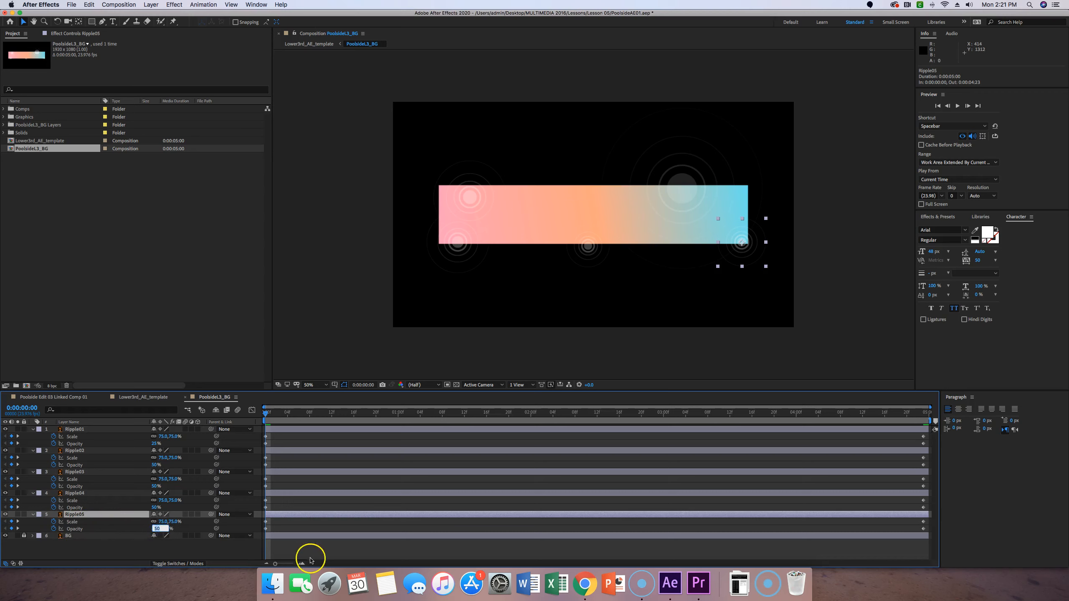
pyautogui.press('Return')
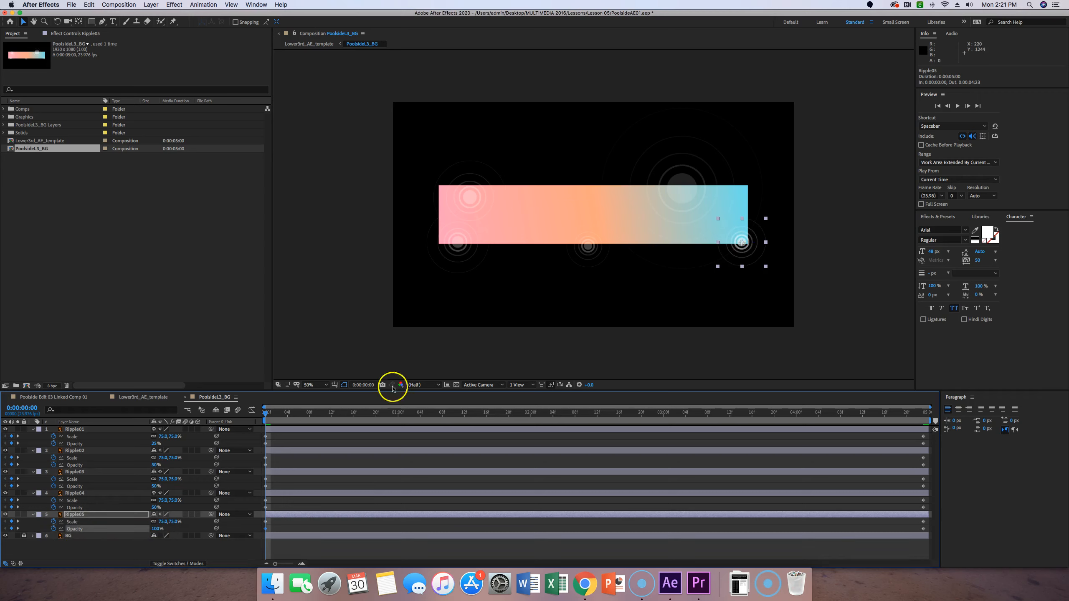
# - Preview the PoolsideL3_BG ripple scale and opacity animation from the first frame, and stop playback
pyautogui.moveTo(267, 411); pyautogui.dragTo(246, 478)
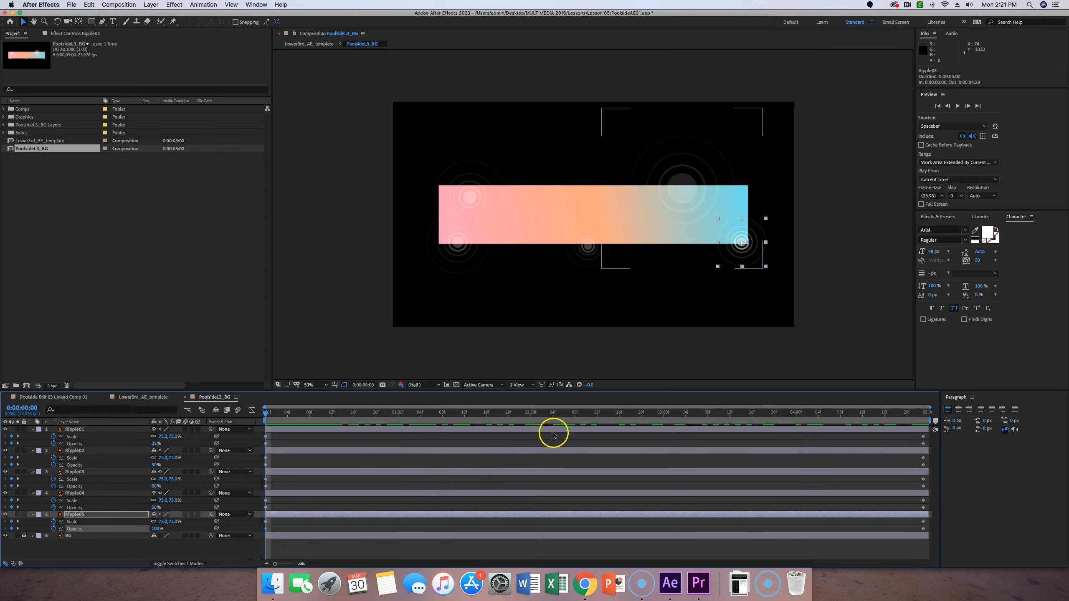
pyautogui.press('space')
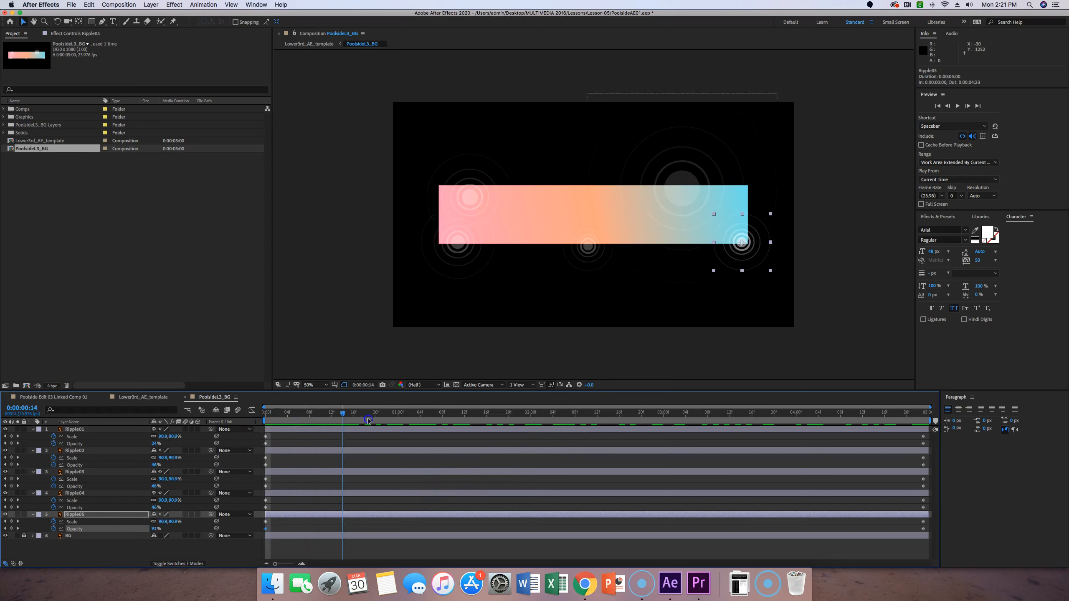
pyautogui.press('space')
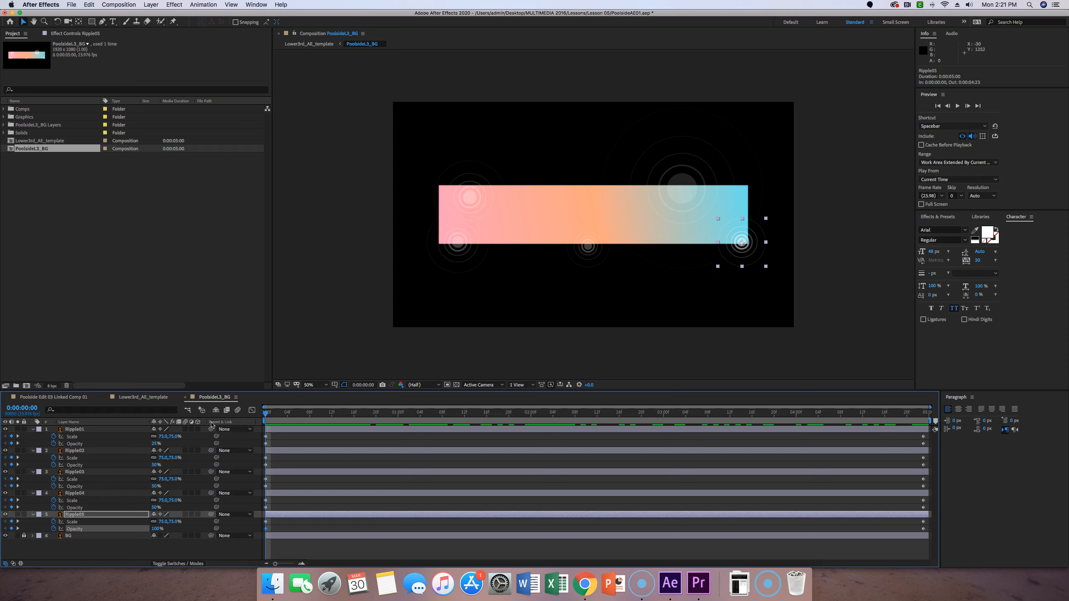
pyautogui.press('space')
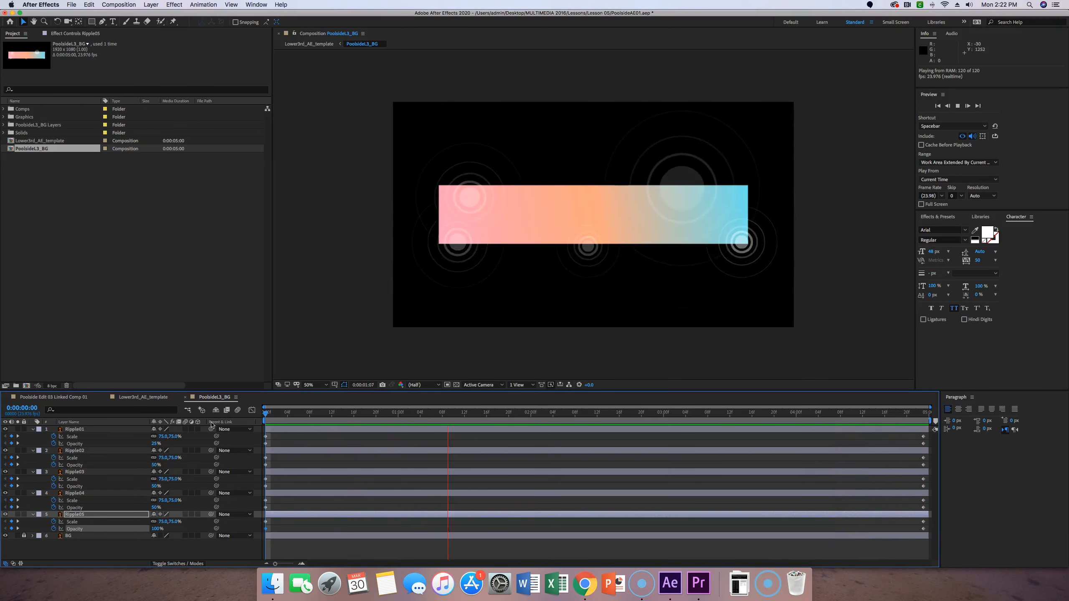
pyautogui.click(958, 106)
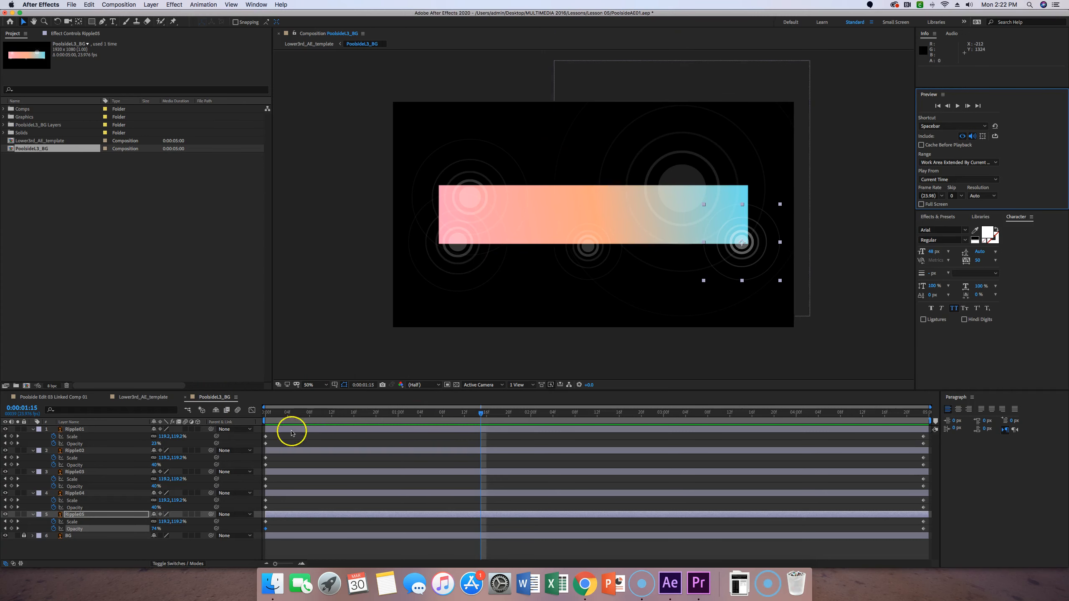
# - Review the ripple animation behind the name and title text in the Lower3rd_AE_template composition, returning to the first frame
pyautogui.click(138, 398)
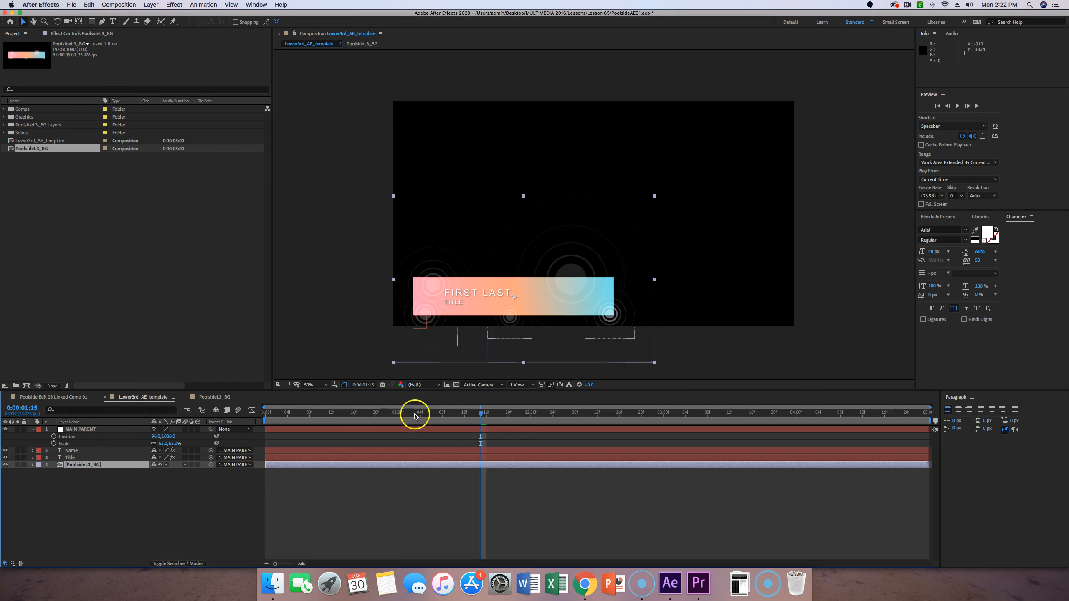
pyautogui.moveTo(481, 413); pyautogui.dragTo(344, 416)
pyautogui.press('space')
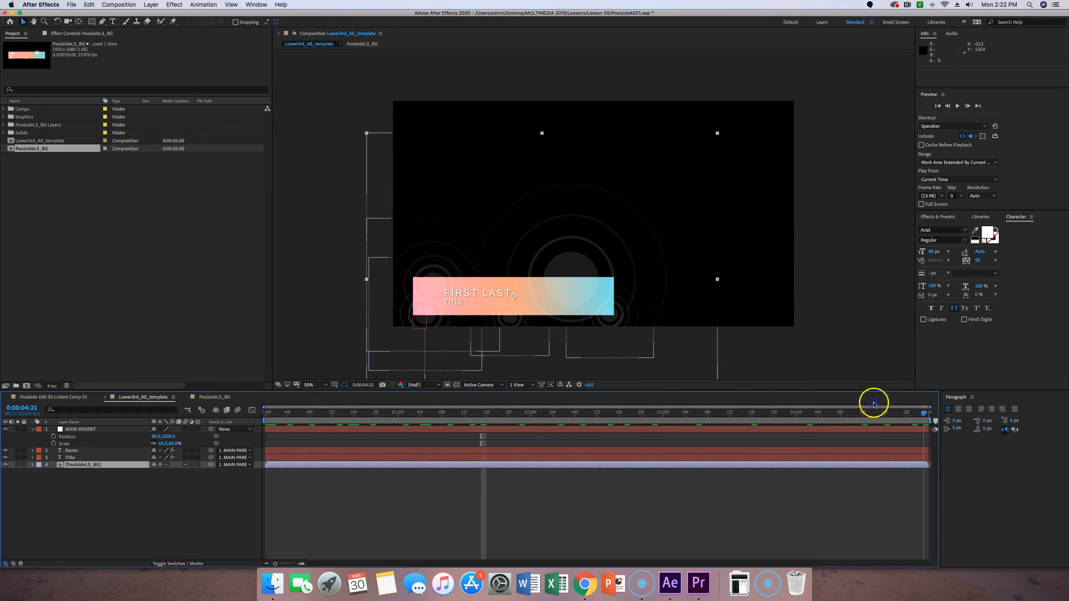
pyautogui.moveTo(276, 416); pyautogui.dragTo(253, 426)
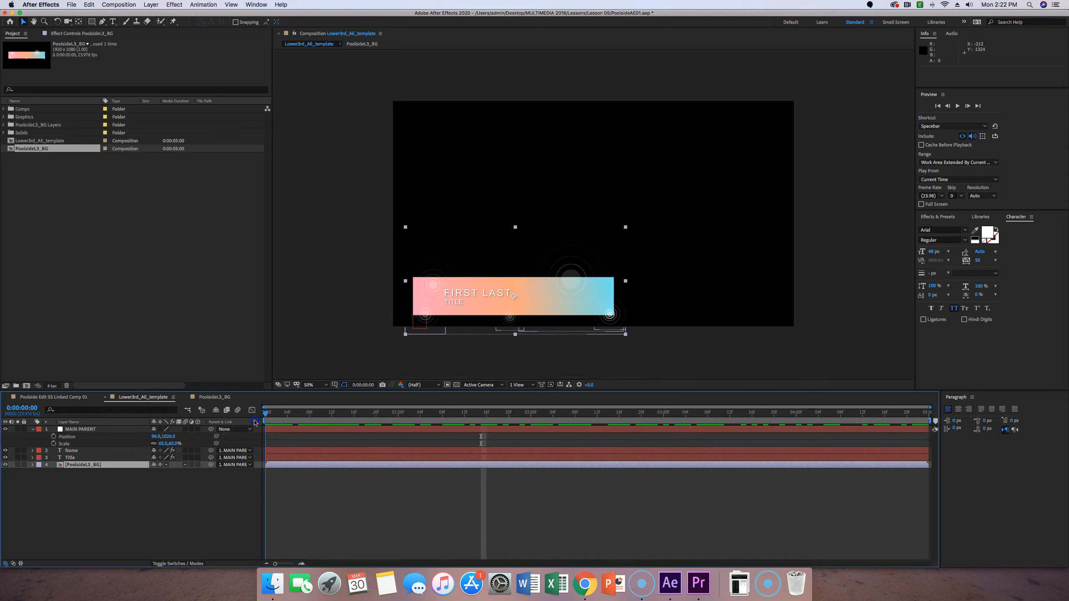